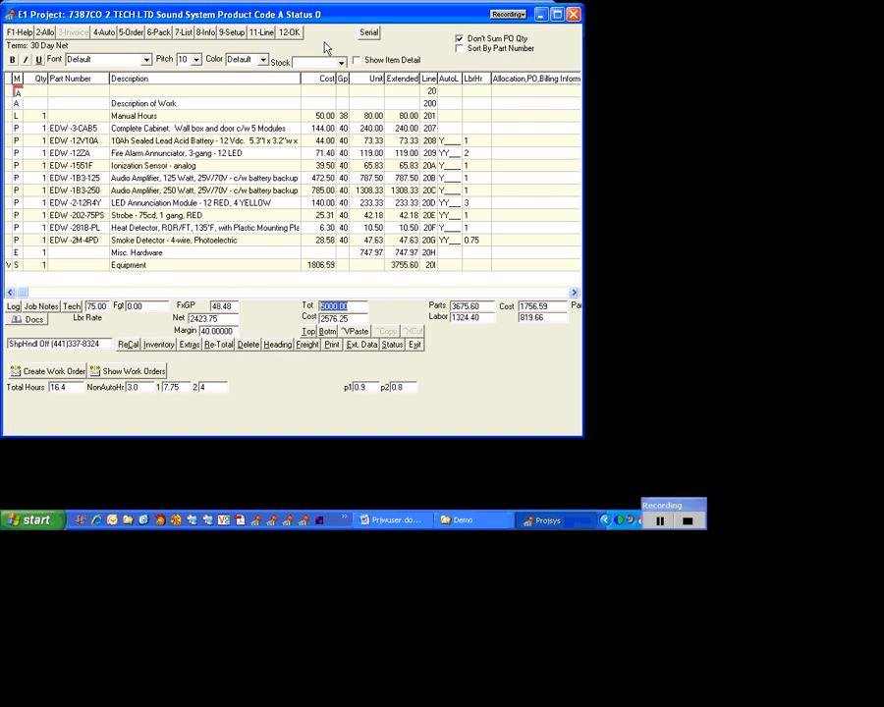
# Turn on Set Fixed Price in the project setup, accept the confirmation and return to the project lines.
pyautogui.click(234, 37)
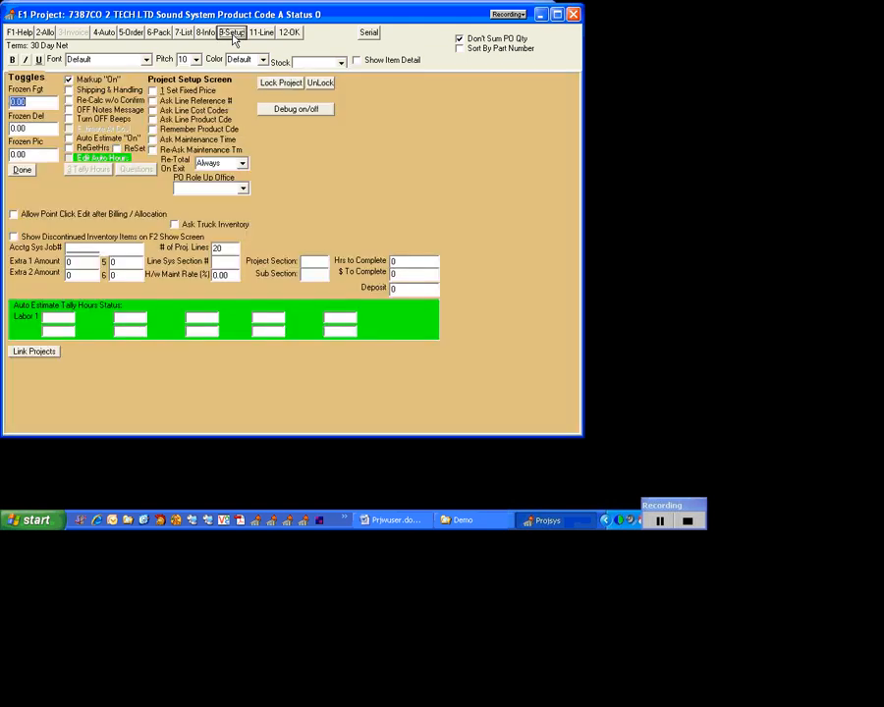
pyautogui.click(155, 91)
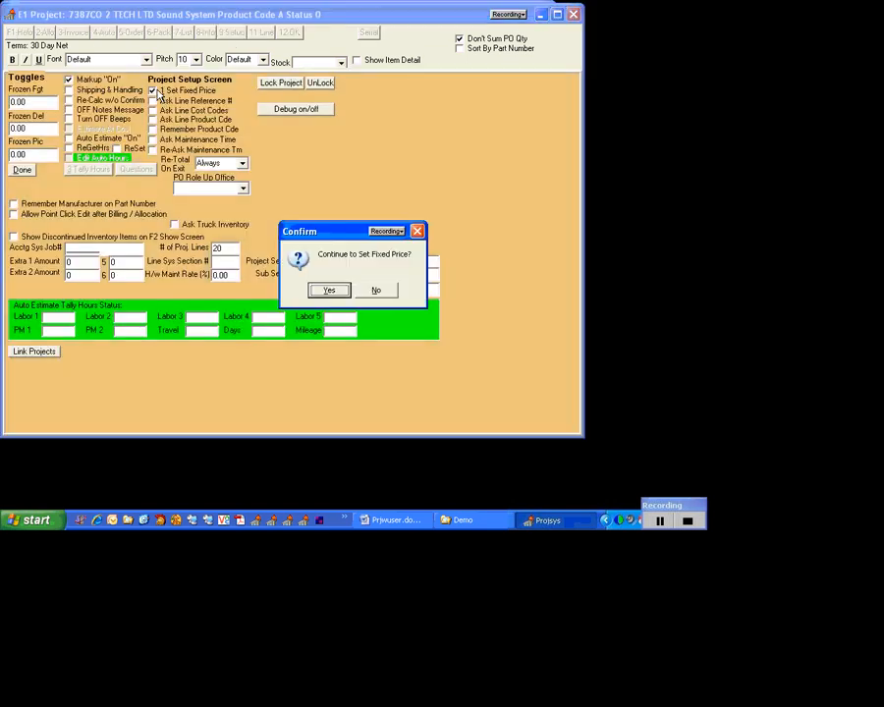
pyautogui.click(329, 290)
pyautogui.click(22, 170)
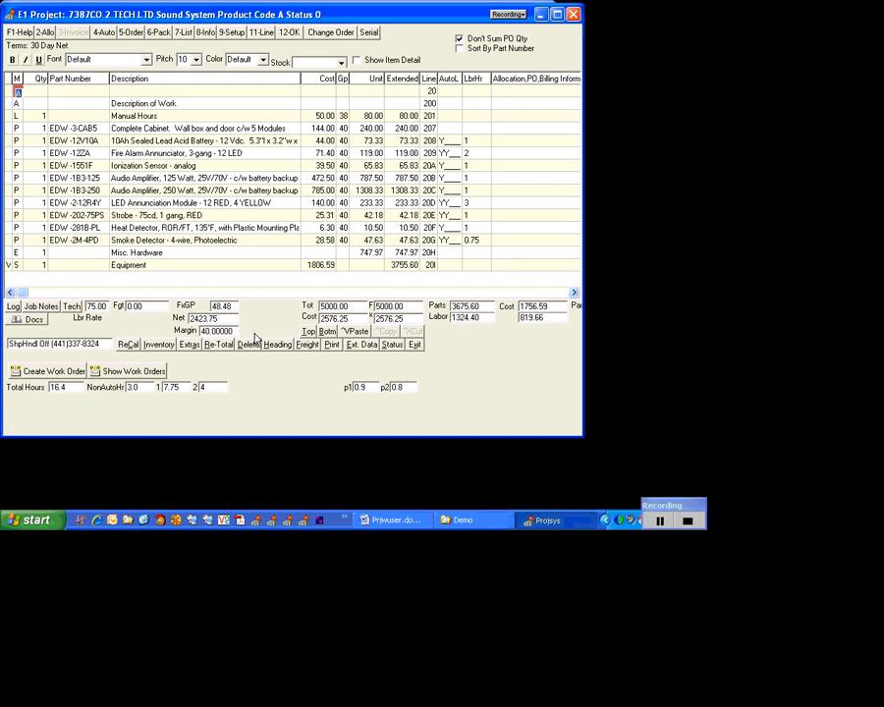
pyautogui.click(360, 304)
pyautogui.press('Tab')
# Create a manually numbered change order AA for the project.
pyautogui.click(324, 33)
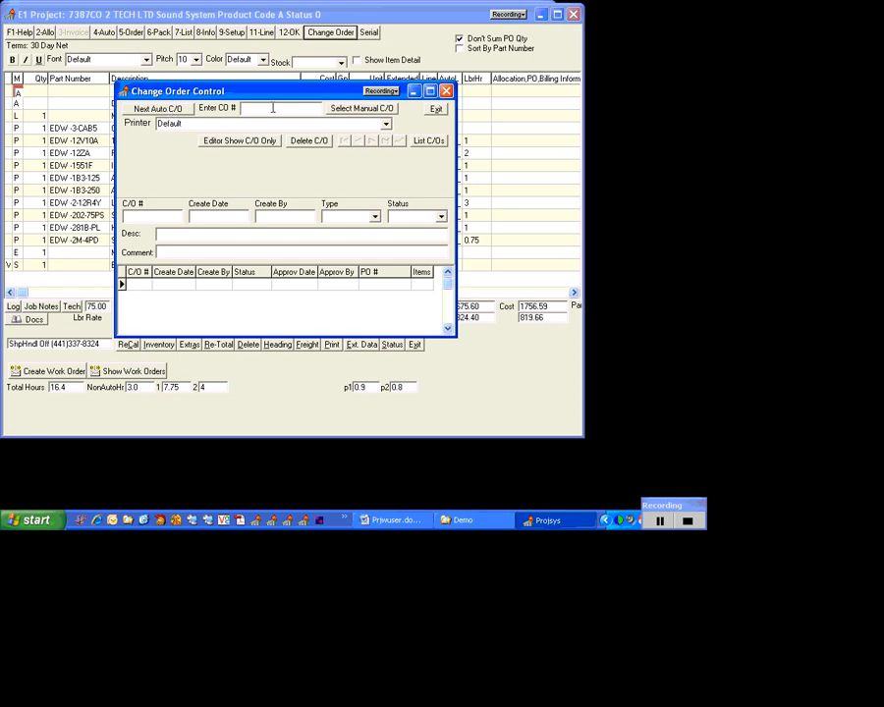
pyautogui.write('AA')
pyautogui.click(201, 233)
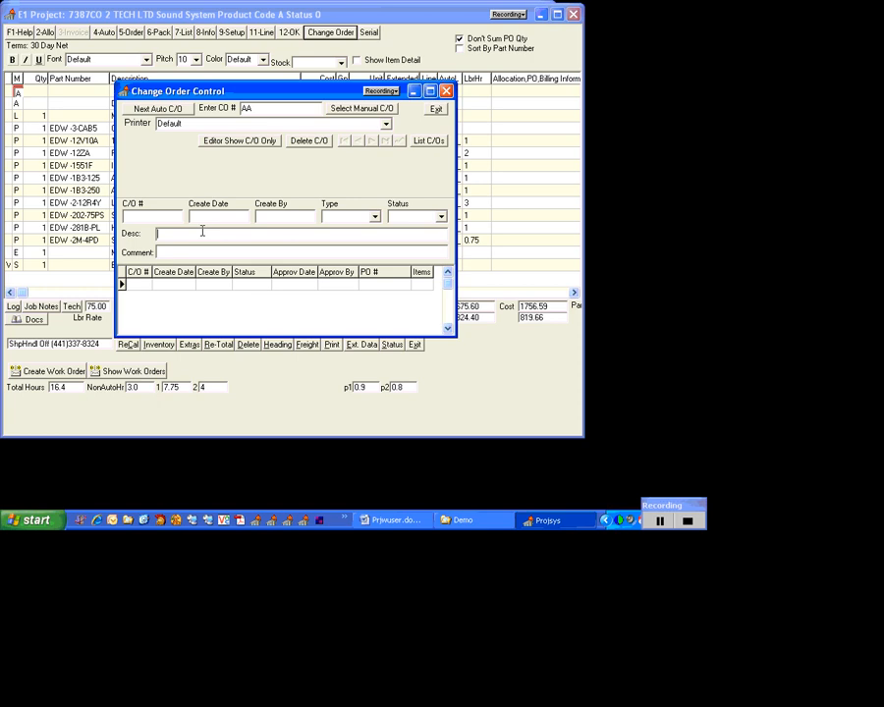
pyautogui.click(360, 110)
# Enter "Swap out Speaker" as change order AA's description and copy the same text into its comment.
pyautogui.write('Sp')
pyautogui.write('aw')
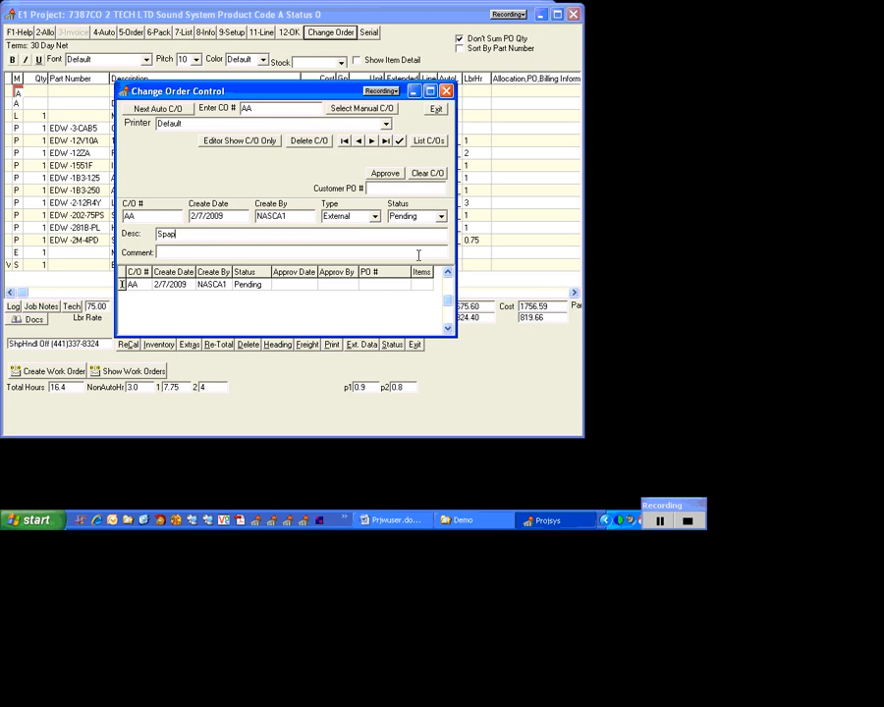
pyautogui.press('BackSpace')
pyautogui.press('BackSpace')
pyautogui.press('BackSpace')
pyautogui.write('wap out Speaker')
pyautogui.moveTo(158, 234); pyautogui.dragTo(213, 241)
pyautogui.hotkey('ctrl', 'c')
pyautogui.click(213, 251)
pyautogui.hotkey('ctrl', 'v')
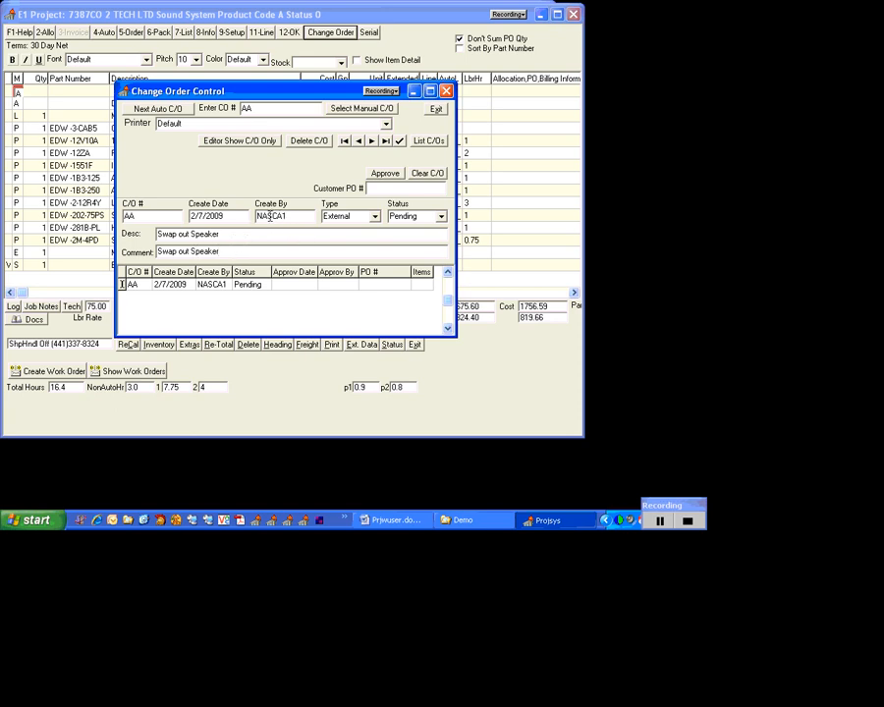
# Review the change order's type options, keep it External with status Pending, and close Change Order Control.
pyautogui.click(375, 217)
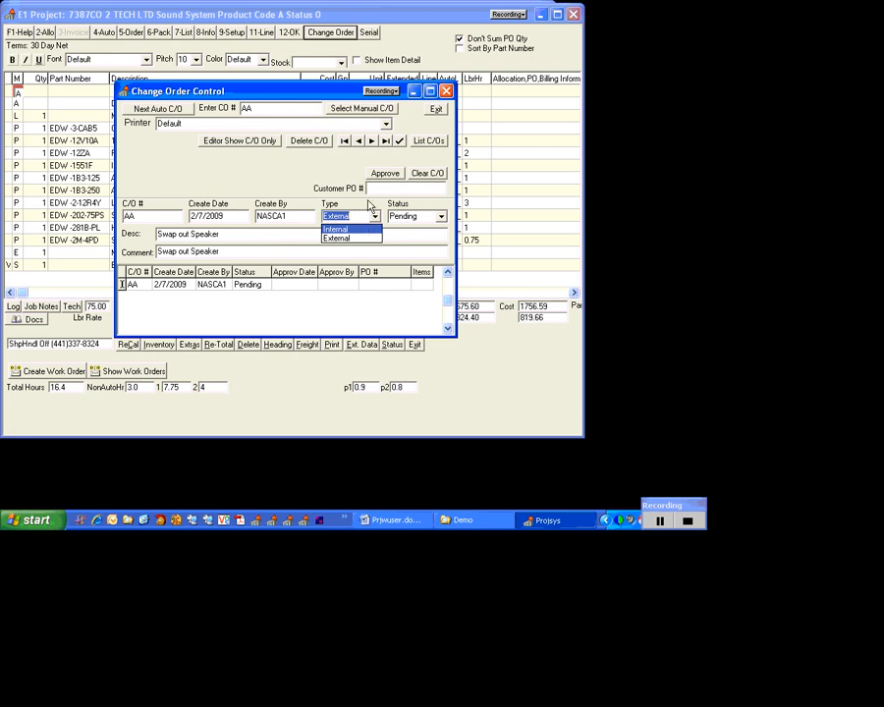
pyautogui.click(371, 185)
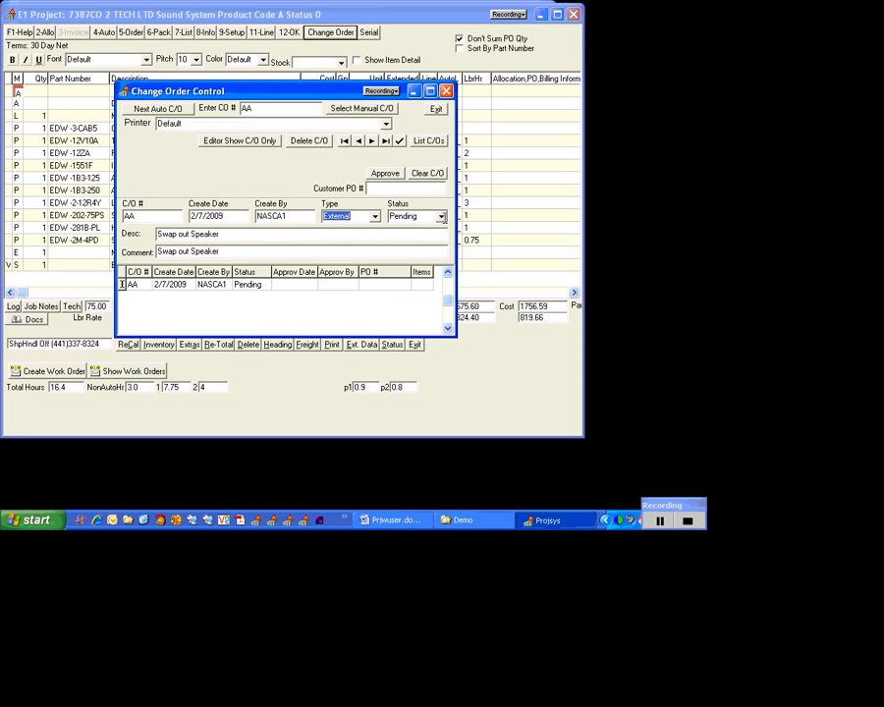
pyautogui.press('Tab')
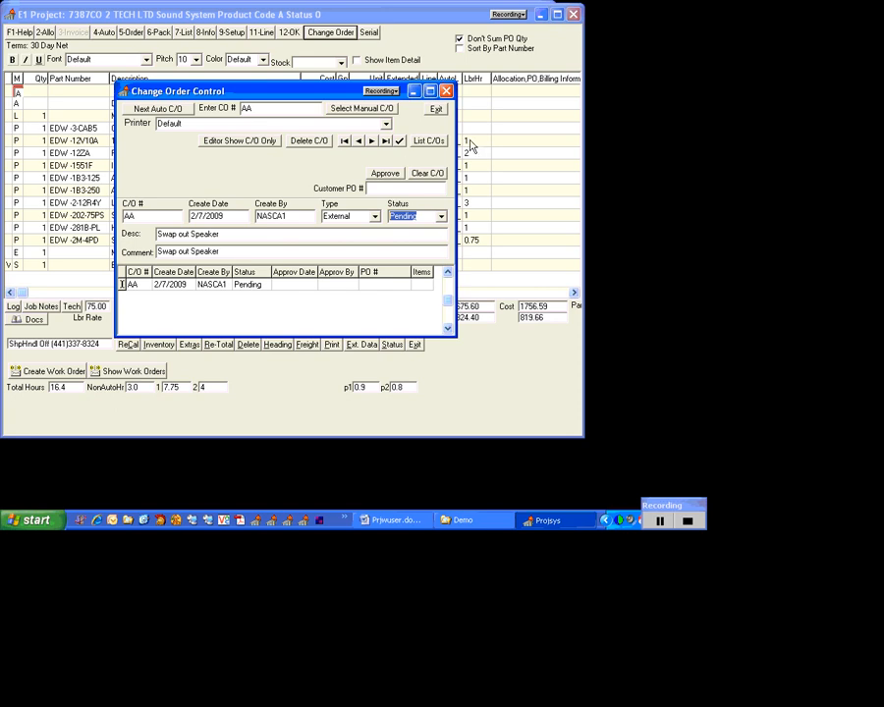
pyautogui.click(439, 109)
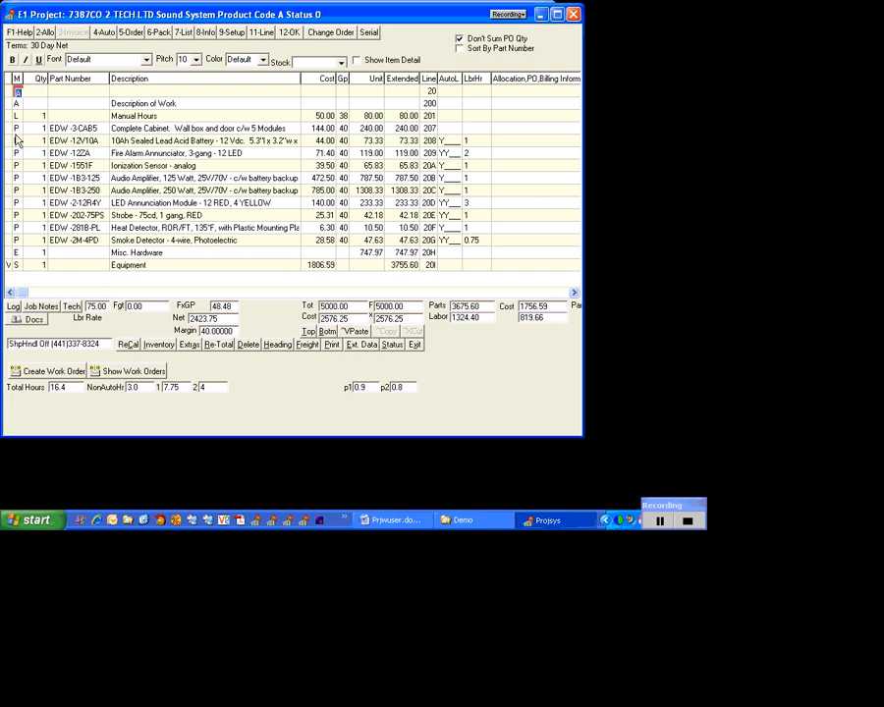
# Edit the Description of Work line under change order AA so it reads "Description of Work New description".
pyautogui.click(16, 103)
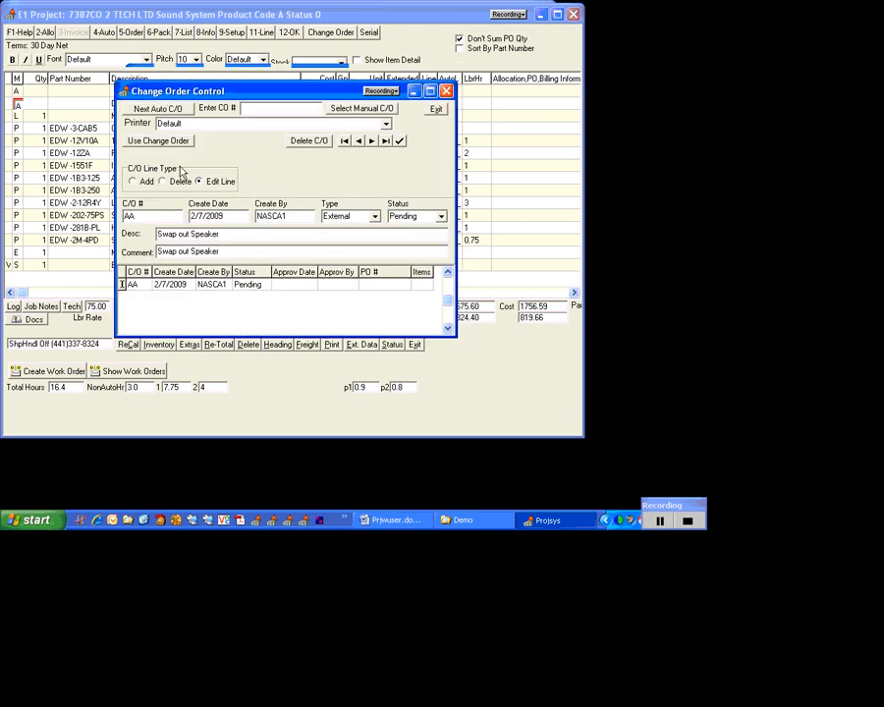
pyautogui.click(159, 142)
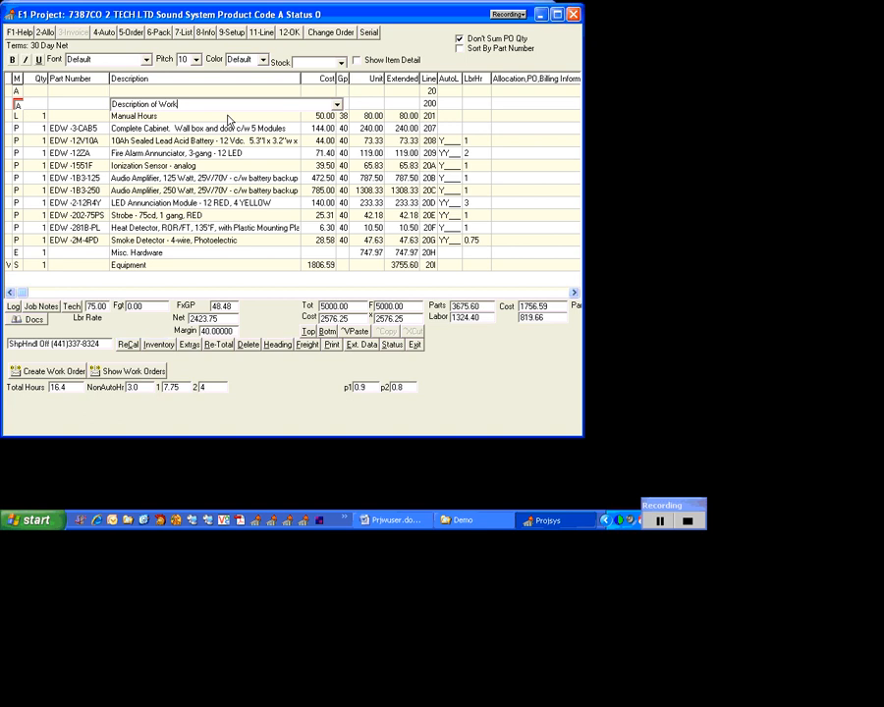
pyautogui.write('New Scription')
pyautogui.press('F7')
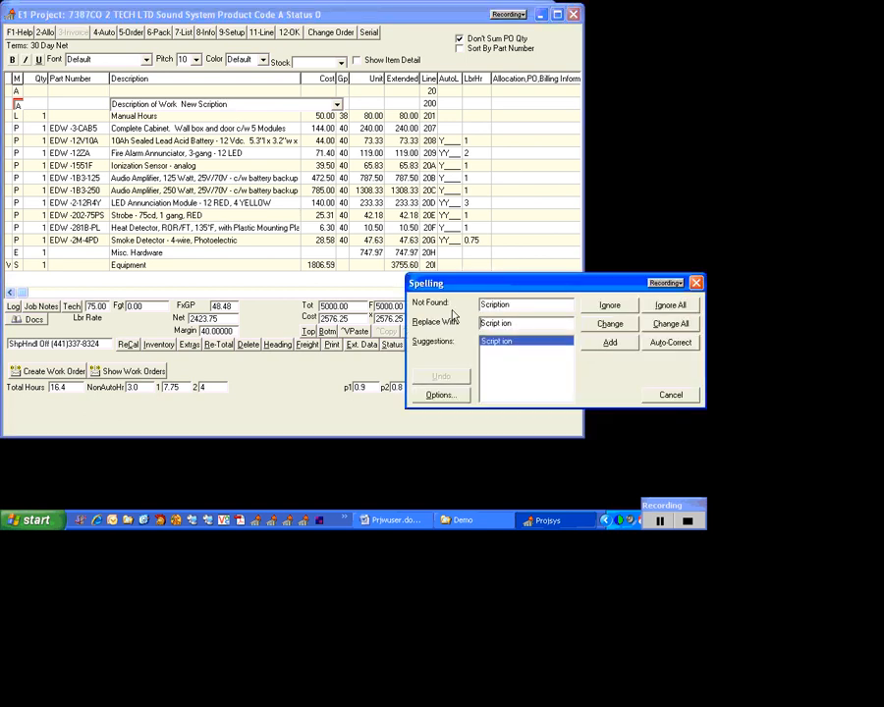
pyautogui.doubleClick(514, 343)
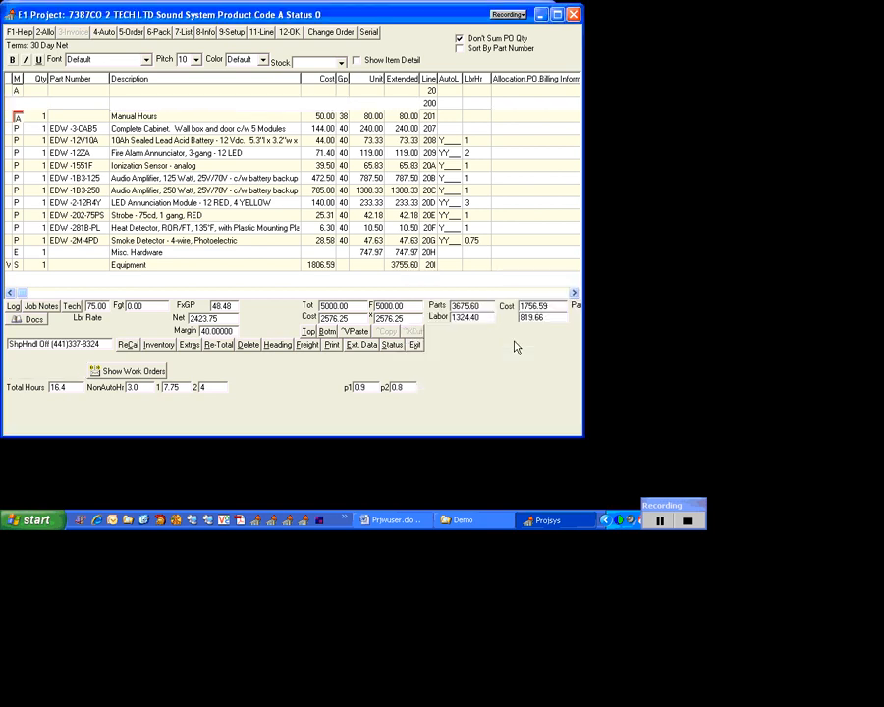
pyautogui.click(218, 105)
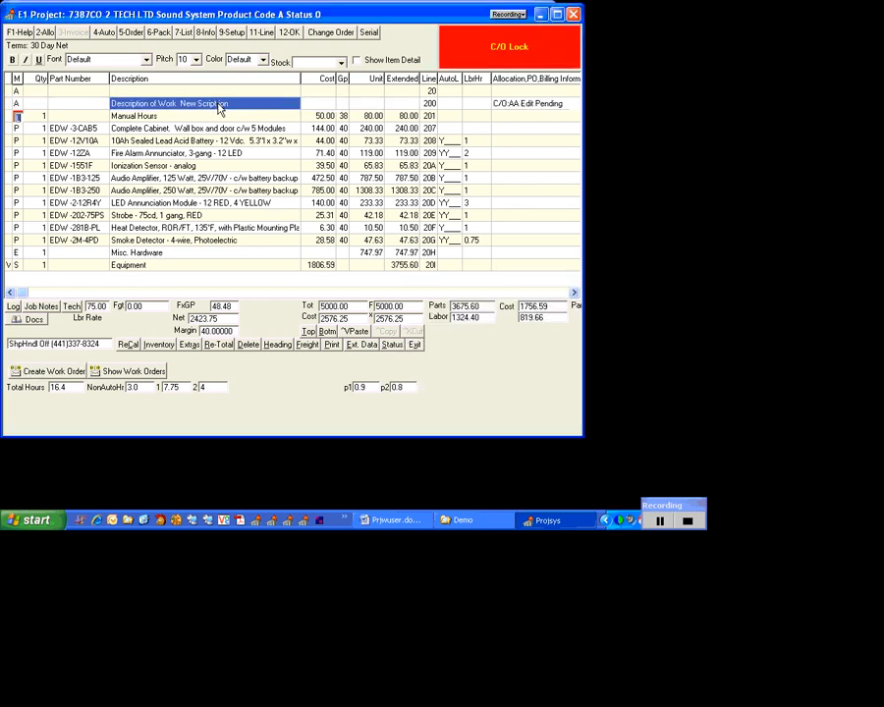
pyautogui.click(17, 103)
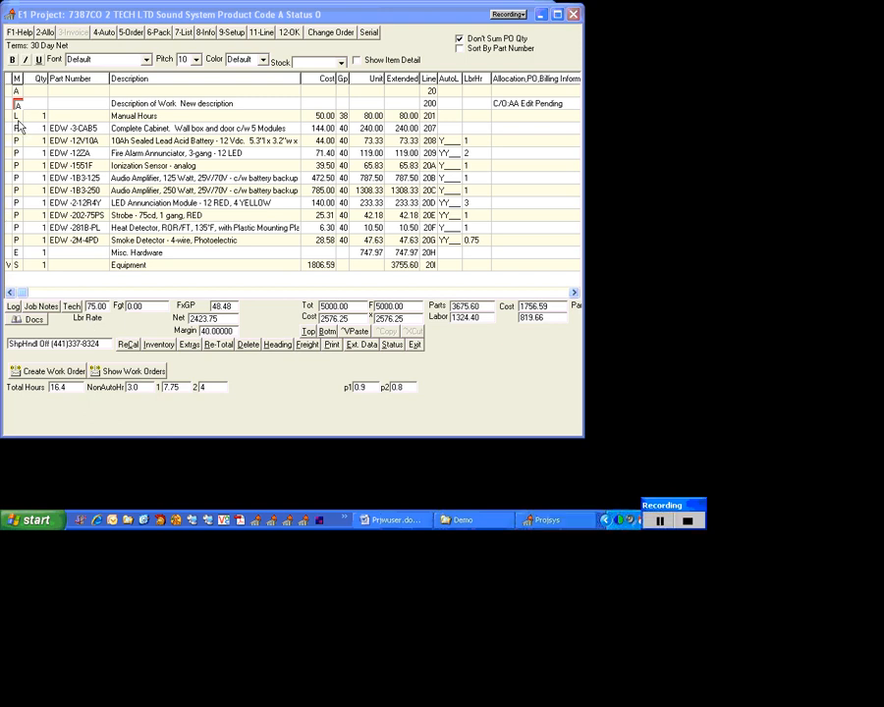
# Mark the EDW -3-CAB5 Complete Cabinet line as a deletion under change order AA.
pyautogui.click(17, 127)
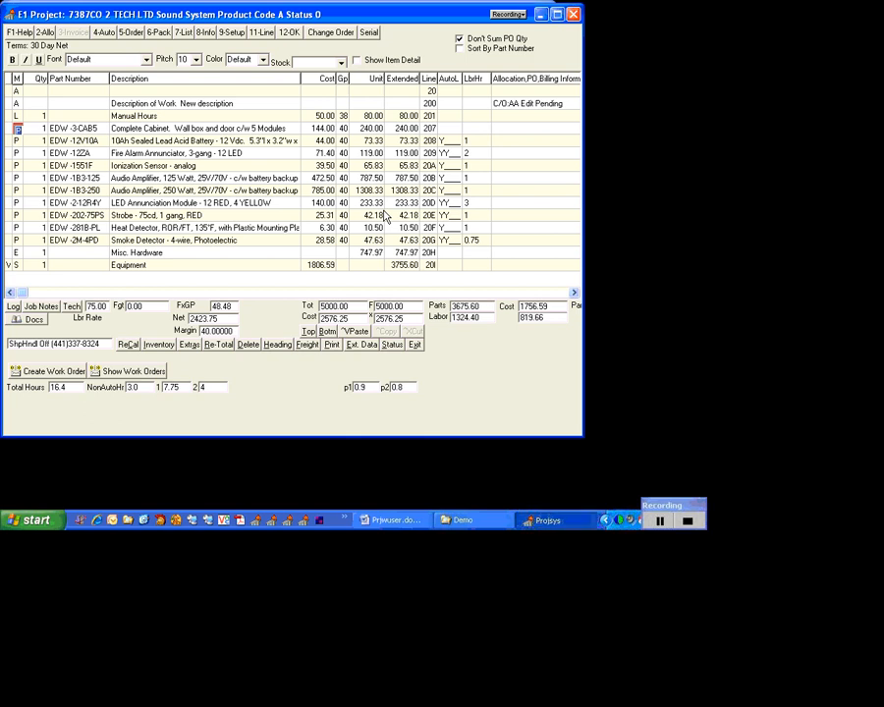
pyautogui.press('Delete')
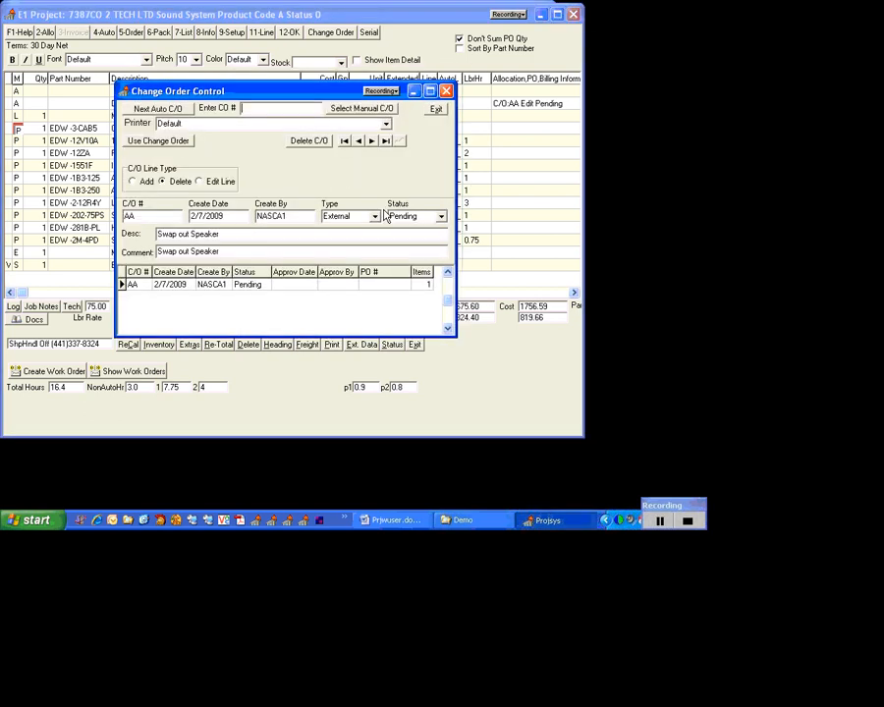
pyautogui.click(157, 141)
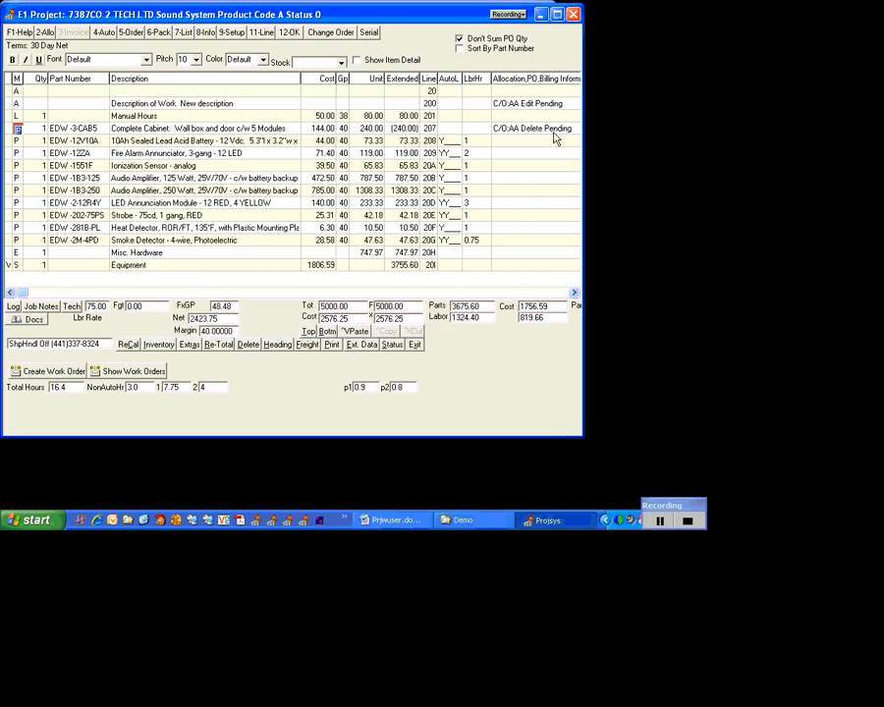
# Insert a part line for EDW -3-CAB7B, quantity 1, below the cabinet line as an addition under change order AA.
pyautogui.press('Down')
pyautogui.press('Insert')
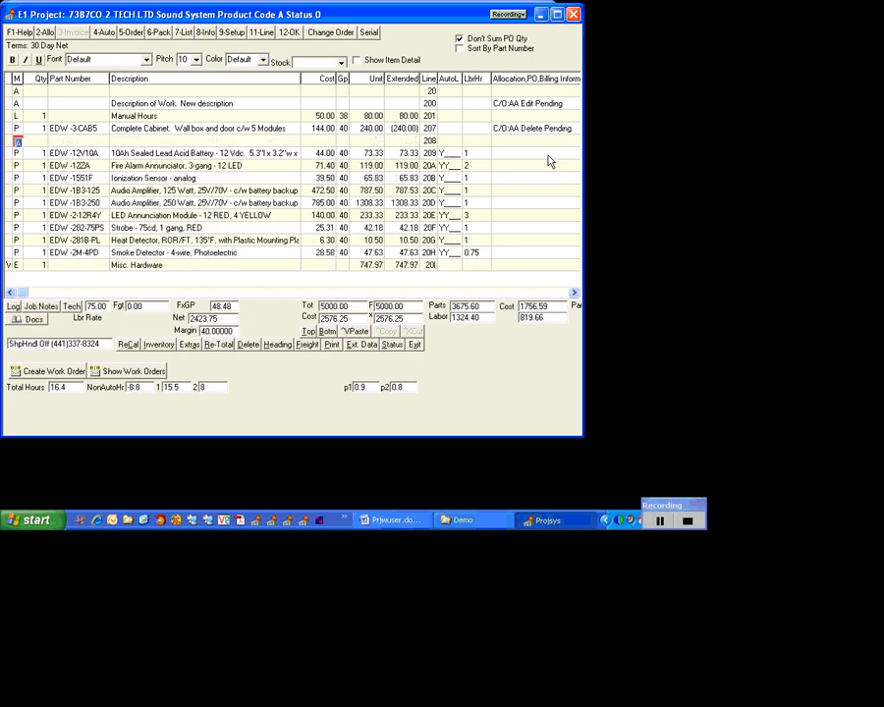
pyautogui.write('P')
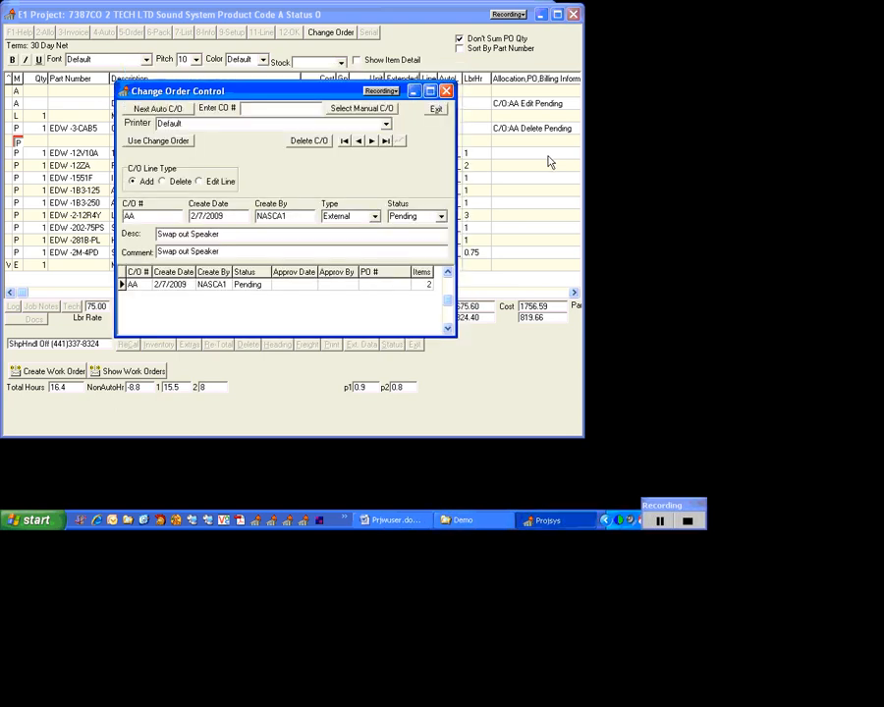
pyautogui.click(158, 141)
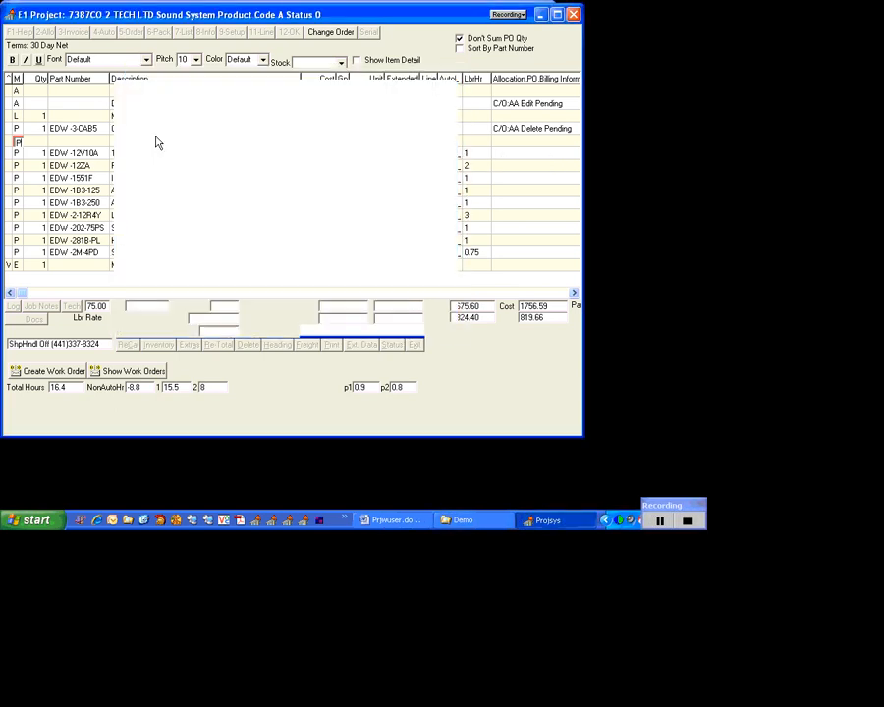
pyautogui.write('EDW -3-')
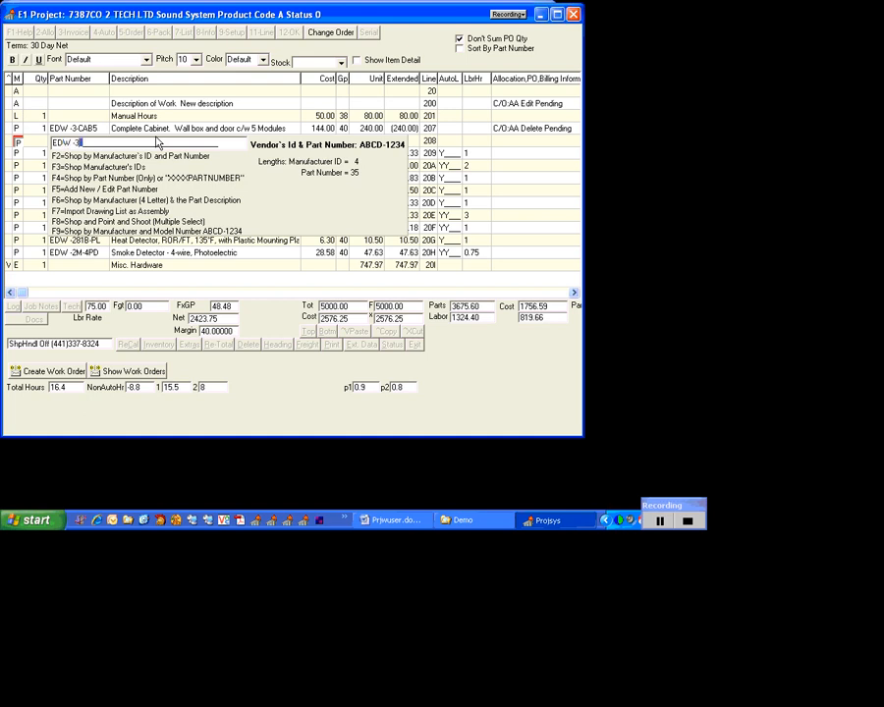
pyautogui.write('CAB7B')
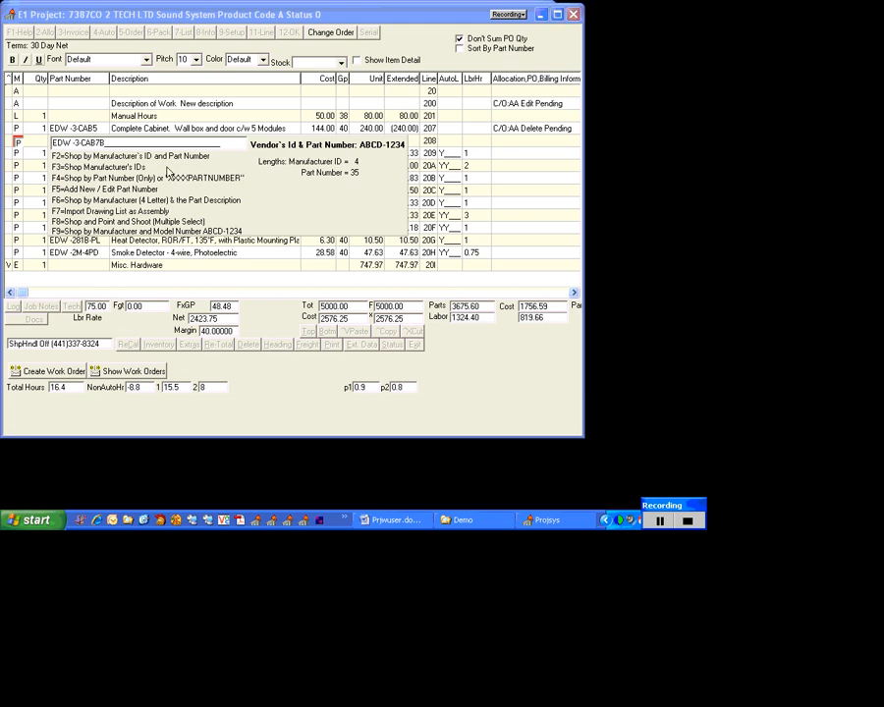
pyautogui.click(108, 147)
pyautogui.press('Return')
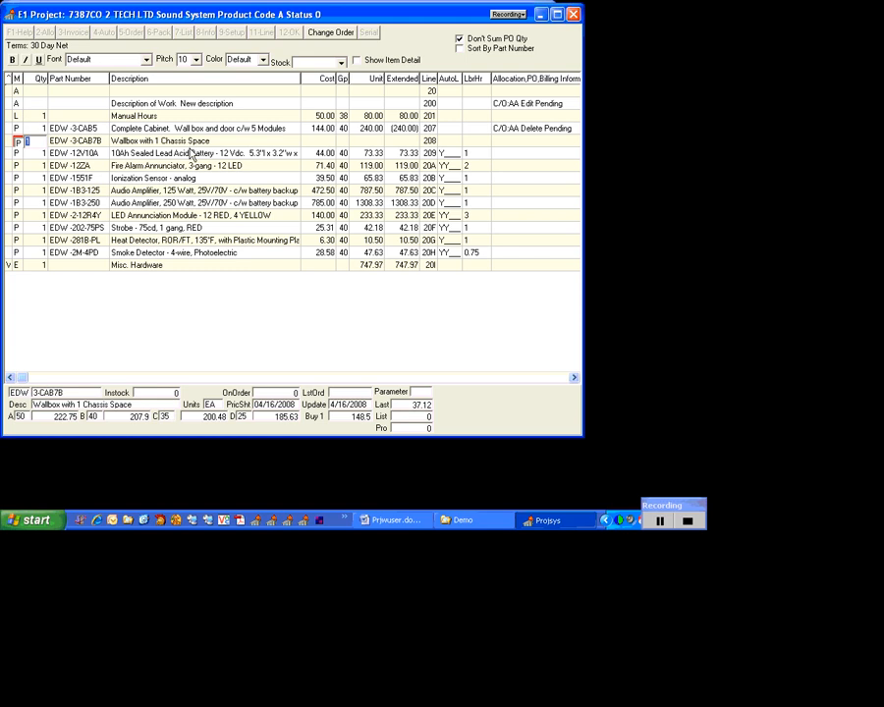
pyautogui.press('Down')
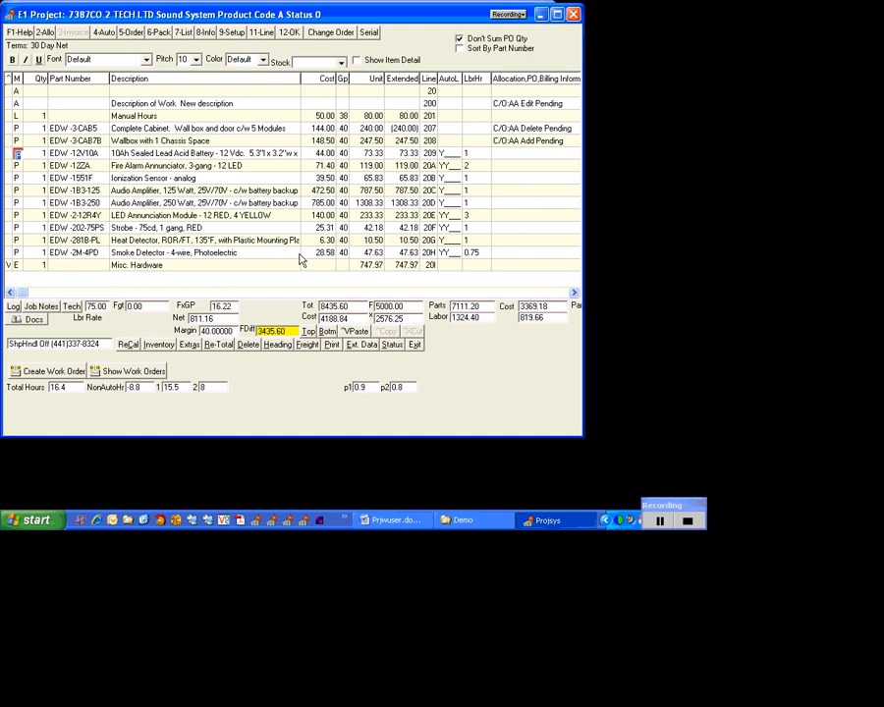
# Recalculate the project totals and compare the total with the fixed price.
pyautogui.click(351, 347)
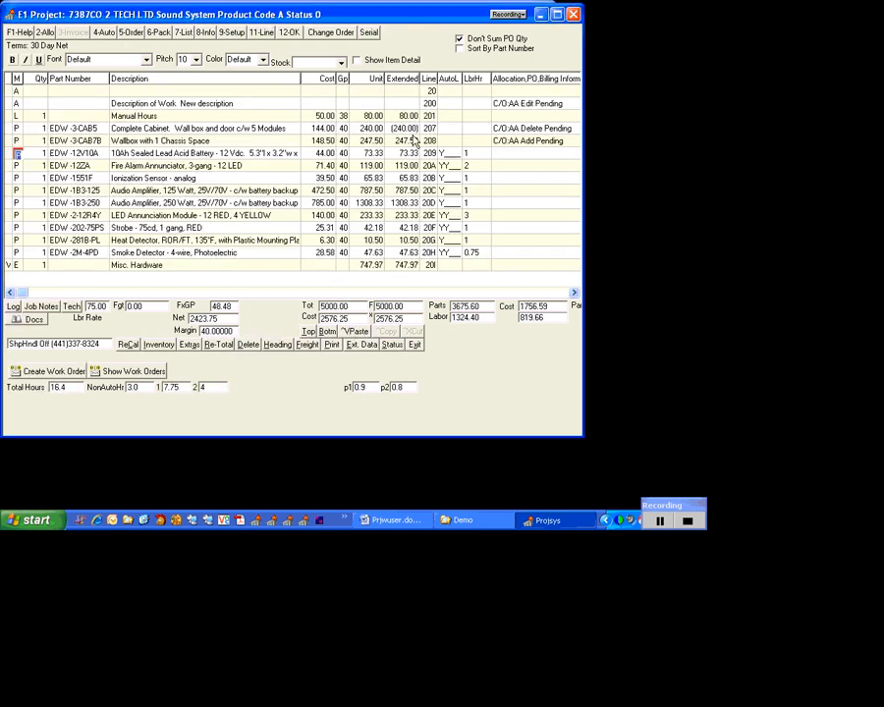
pyautogui.click(397, 307)
pyautogui.click(188, 111)
# Show only change order AA's lines in the editor, review them, and return to the full project.
pyautogui.click(328, 32)
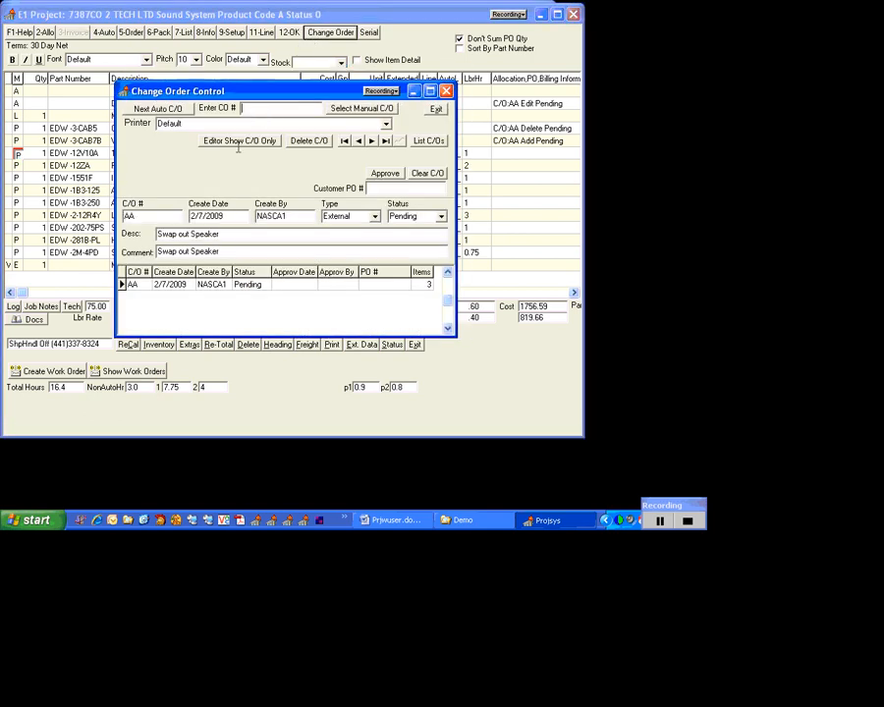
pyautogui.click(228, 286)
pyautogui.click(240, 143)
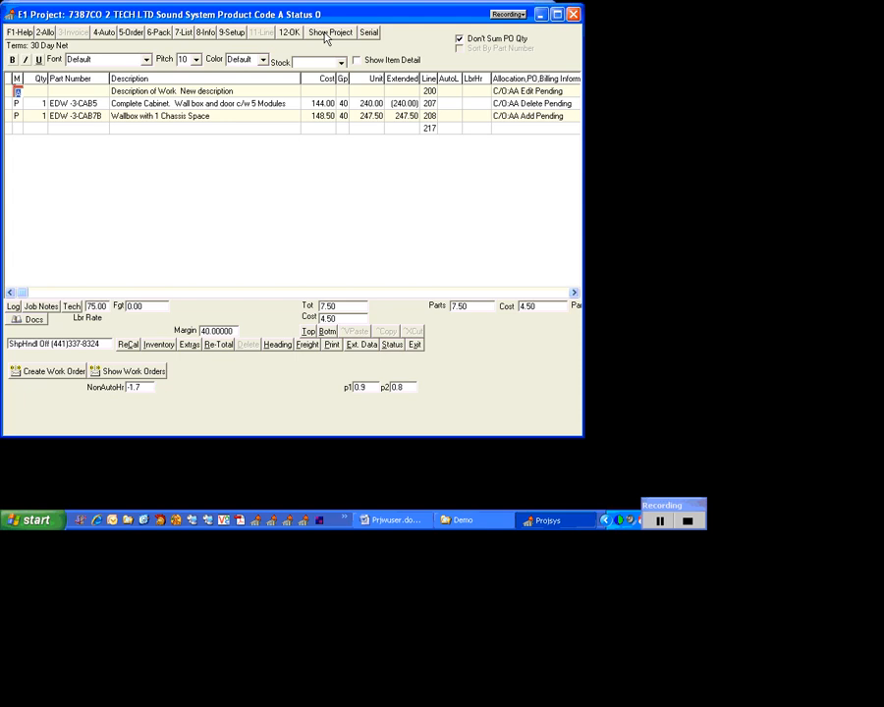
pyautogui.click(327, 36)
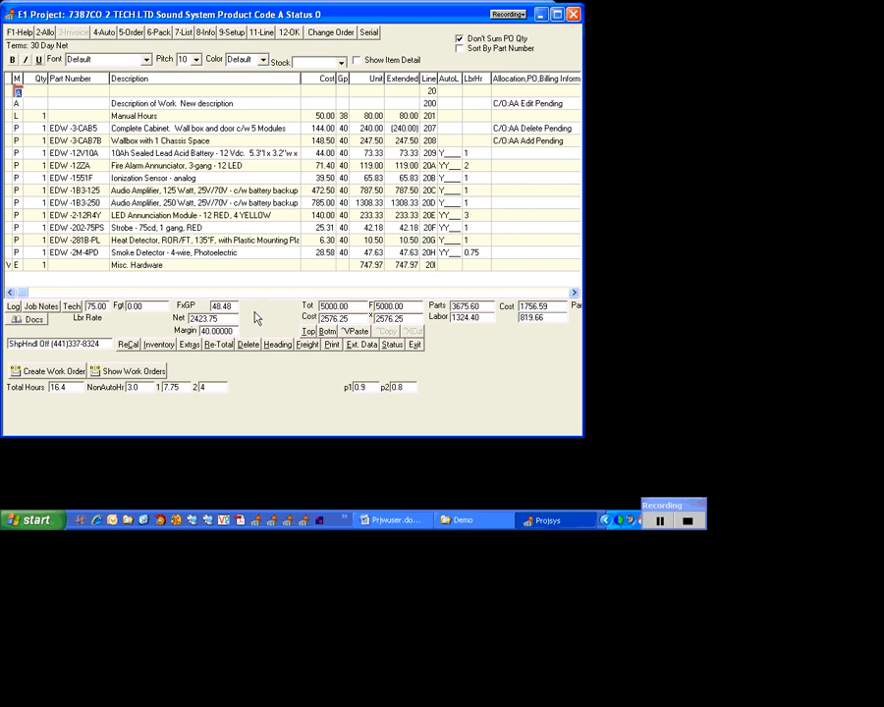
# Insert a subtotal line described "Change Order AA Sub Total", quantity 1, below the wallbox line as an addition under change order AA.
pyautogui.click(16, 154)
pyautogui.press('Insert')
pyautogui.write('S')
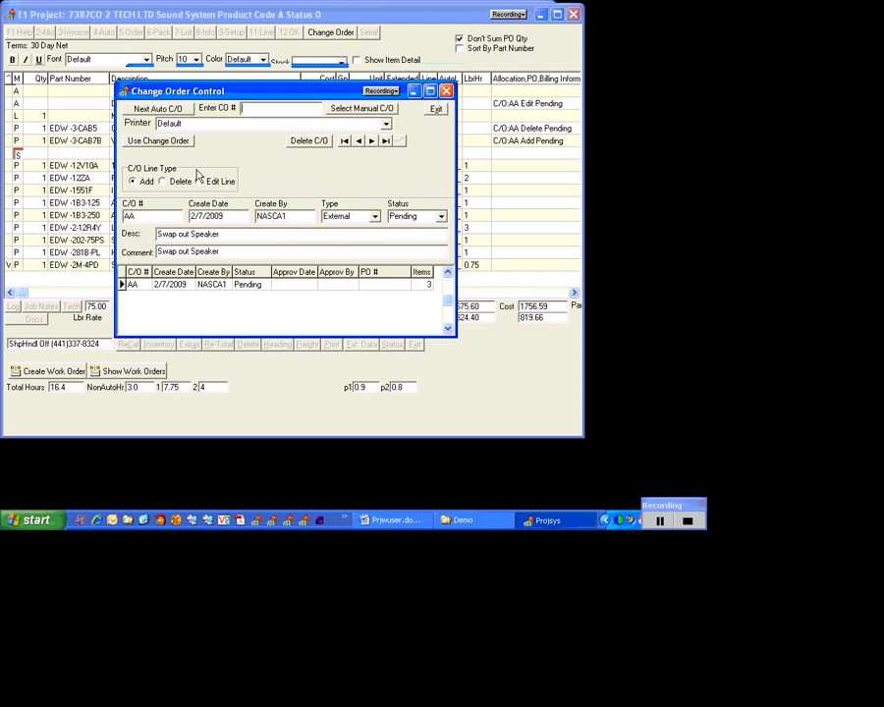
pyautogui.click(173, 143)
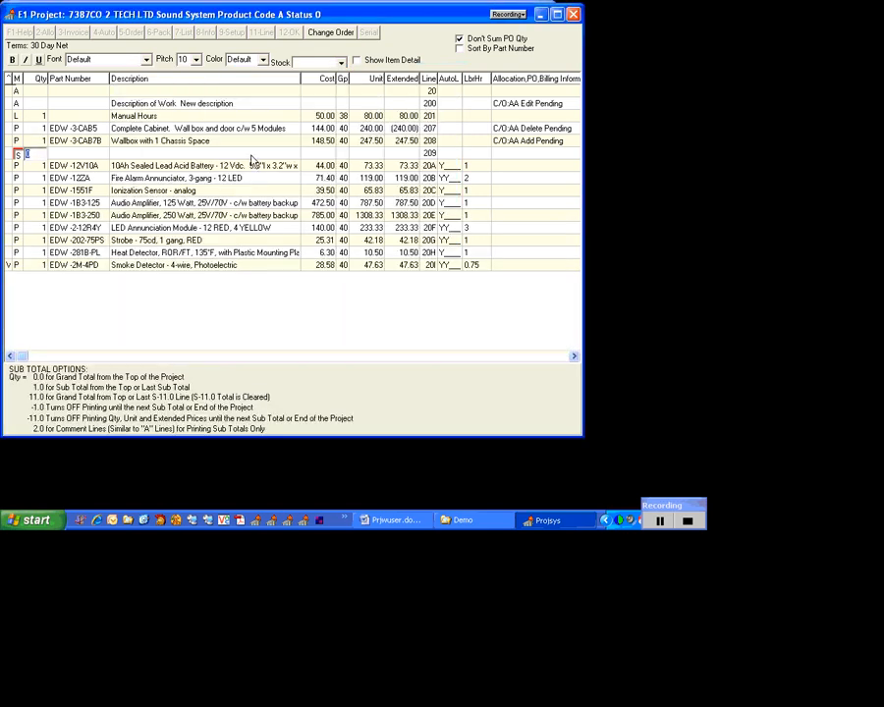
pyautogui.write('1')
pyautogui.press('Return')
pyautogui.write('Change Order')
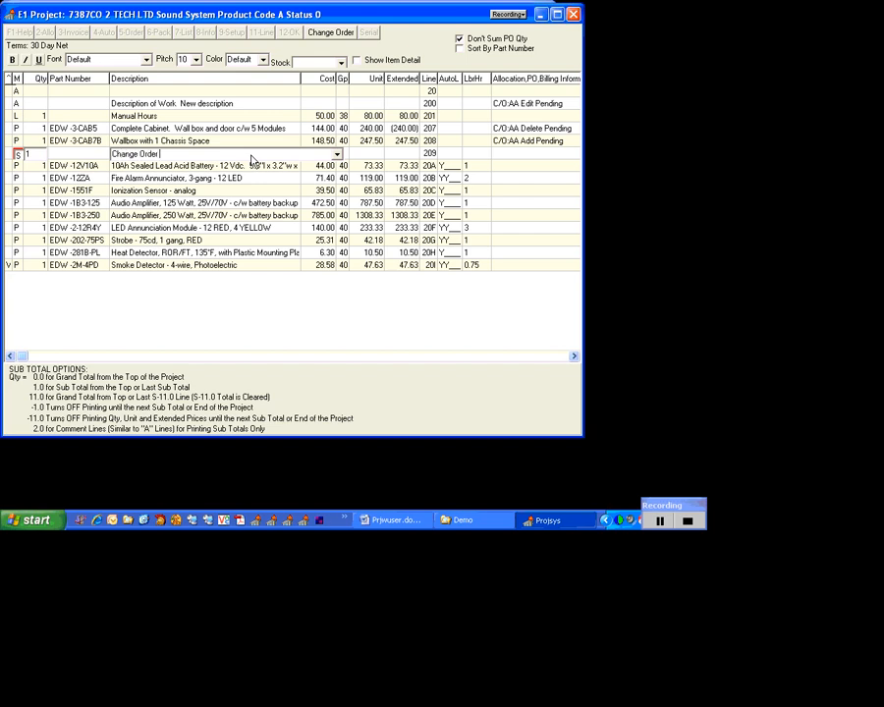
pyautogui.write(' AA Sub Total')
pyautogui.press('Return')
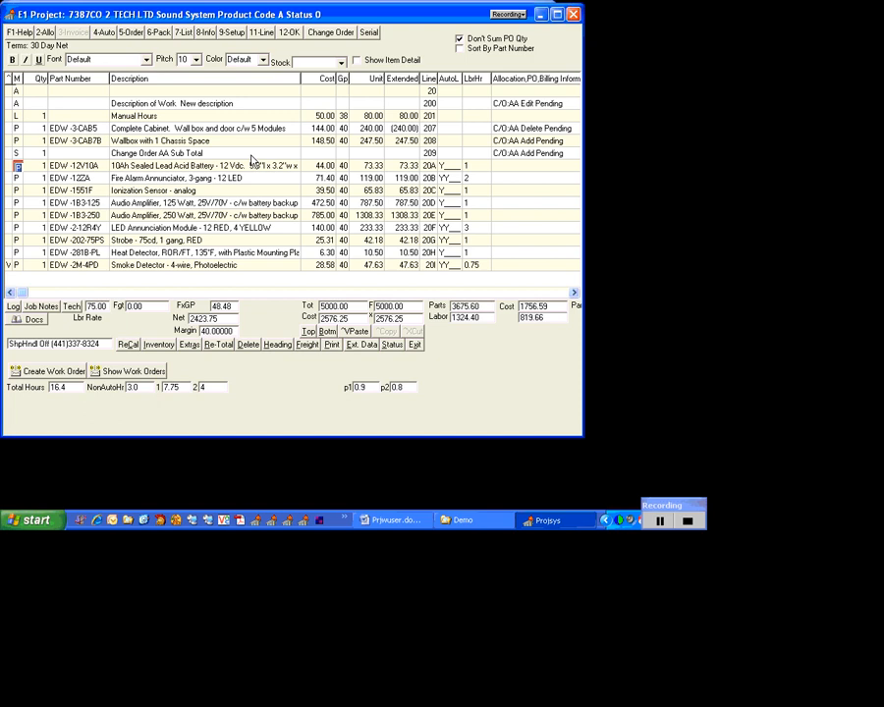
# Re-total the project and preview its proposal limited to change order AA with the existing proposal options.
pyautogui.click(220, 345)
pyautogui.click(332, 344)
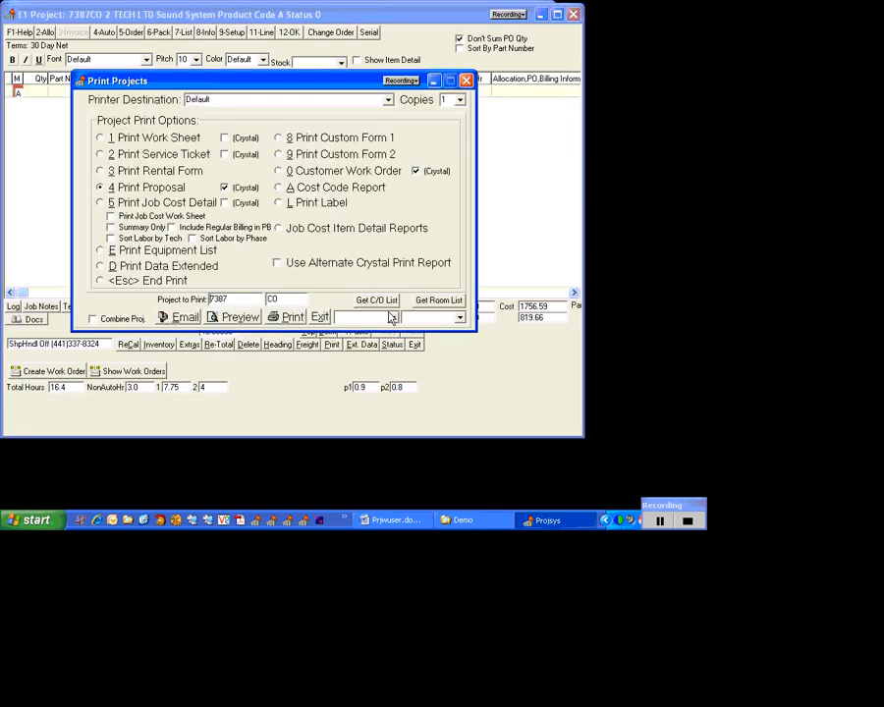
pyautogui.click(393, 317)
pyautogui.click(366, 334)
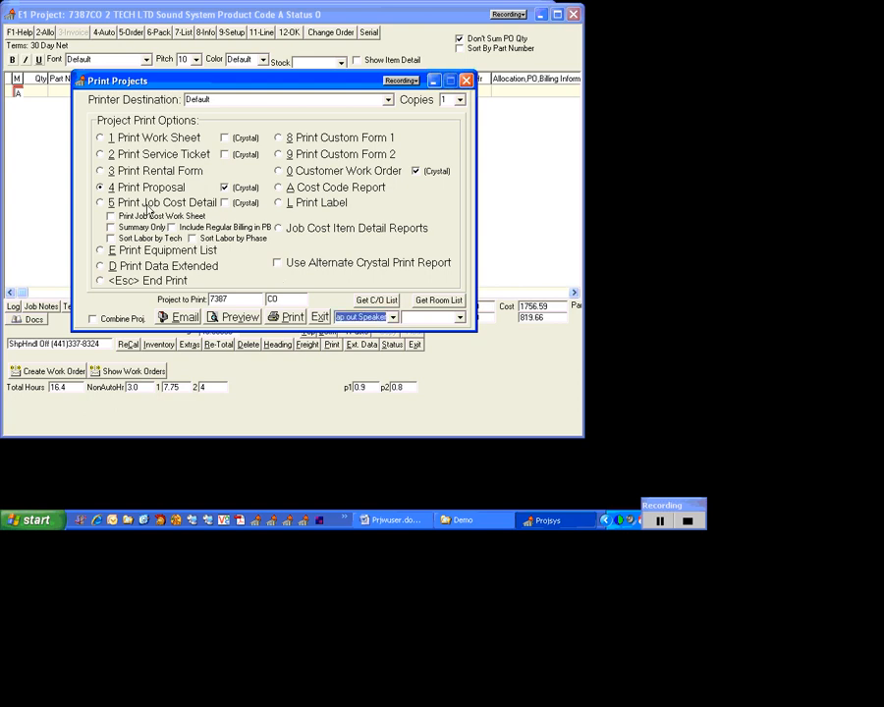
pyautogui.click(236, 320)
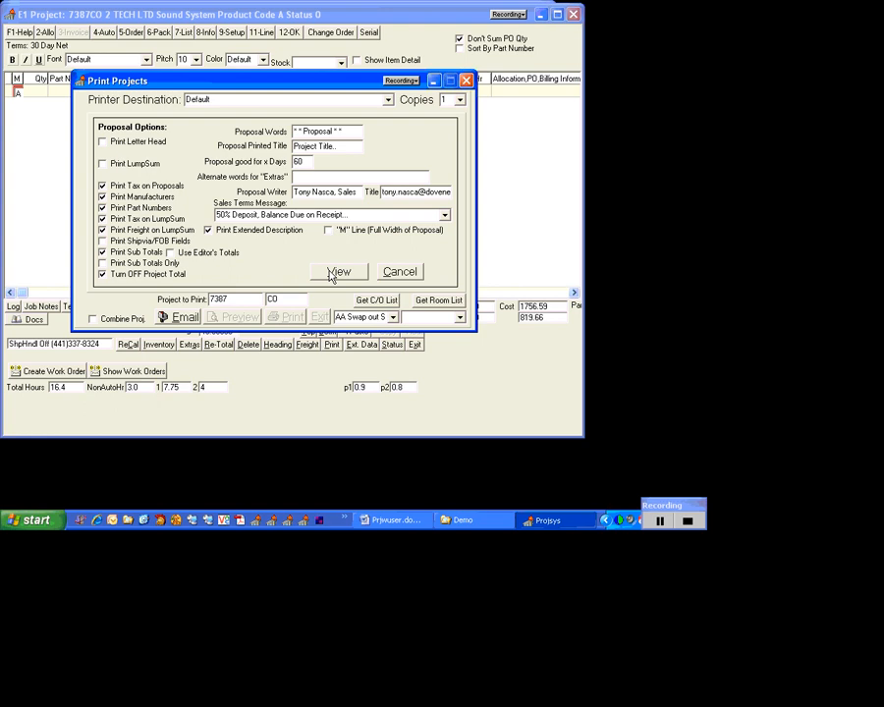
pyautogui.click(331, 274)
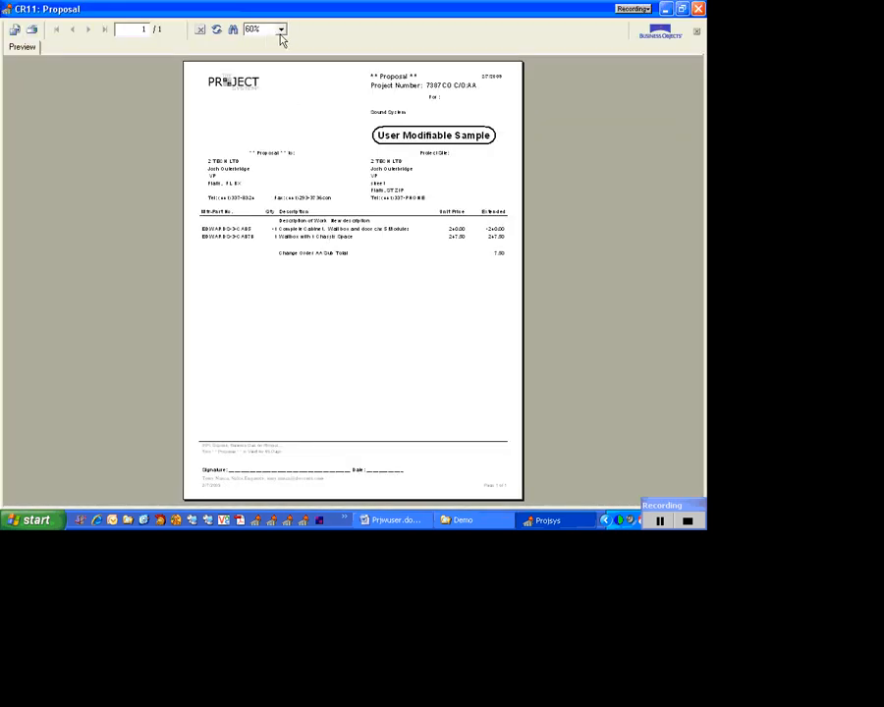
# Examine the change order AA proposal at 100% zoom, checking its lines, subtotal and project number, and return to the project lines.
pyautogui.click(281, 30)
pyautogui.click(256, 96)
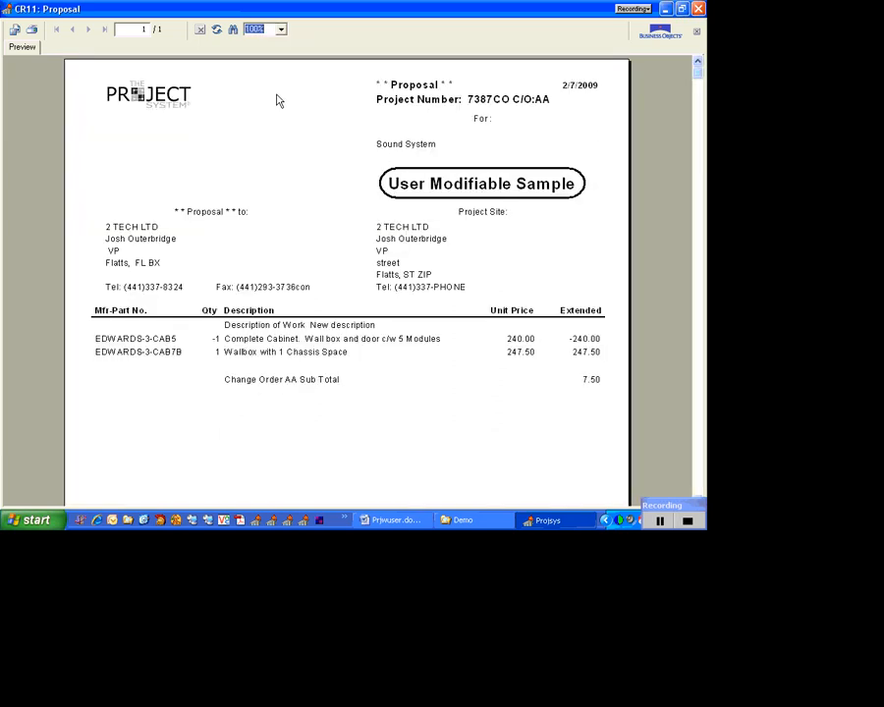
pyautogui.click(260, 330)
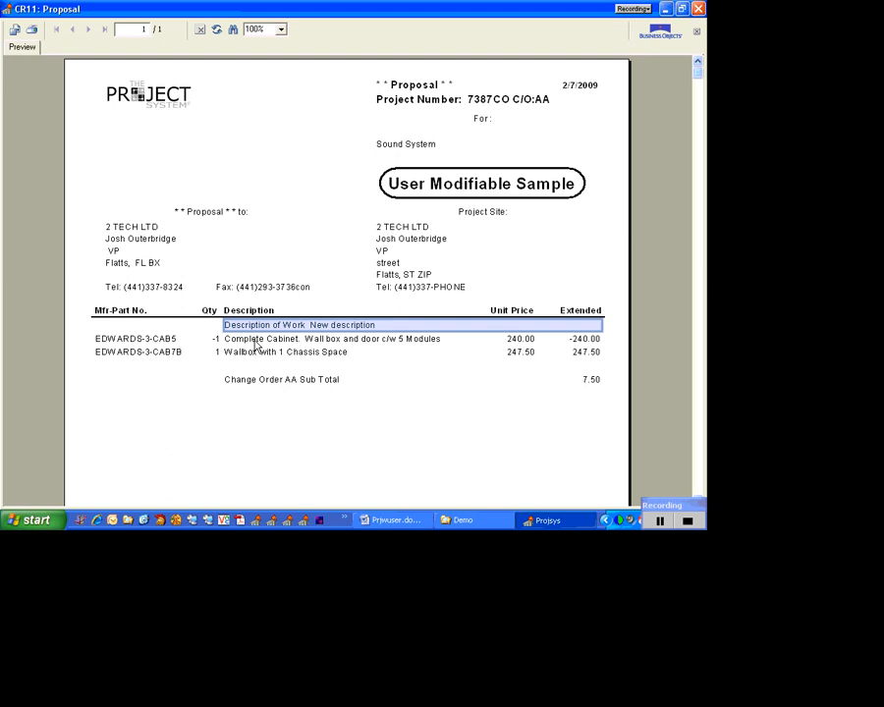
pyautogui.click(250, 340)
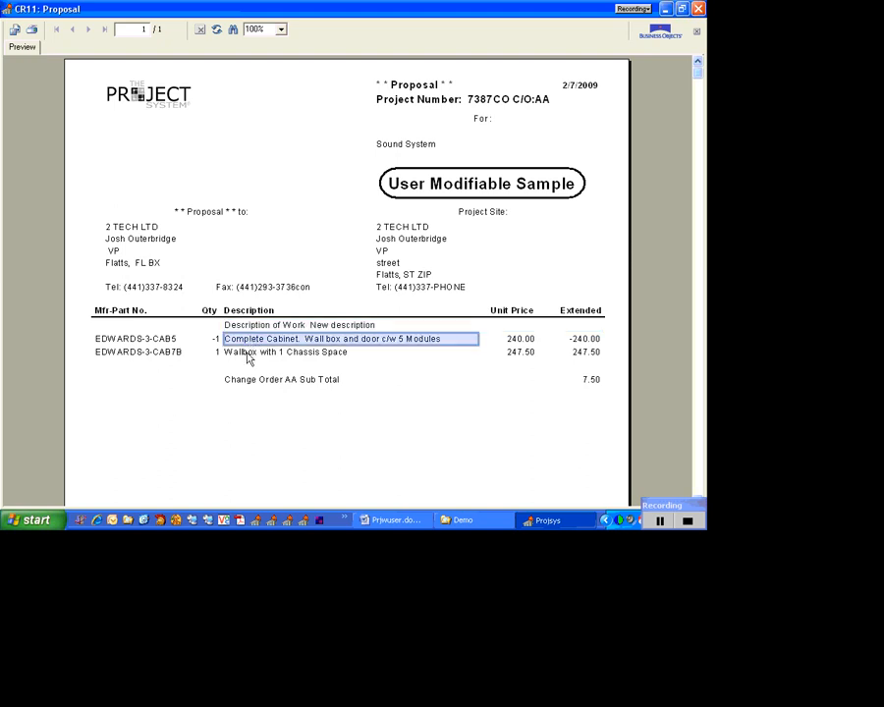
pyautogui.click(245, 360)
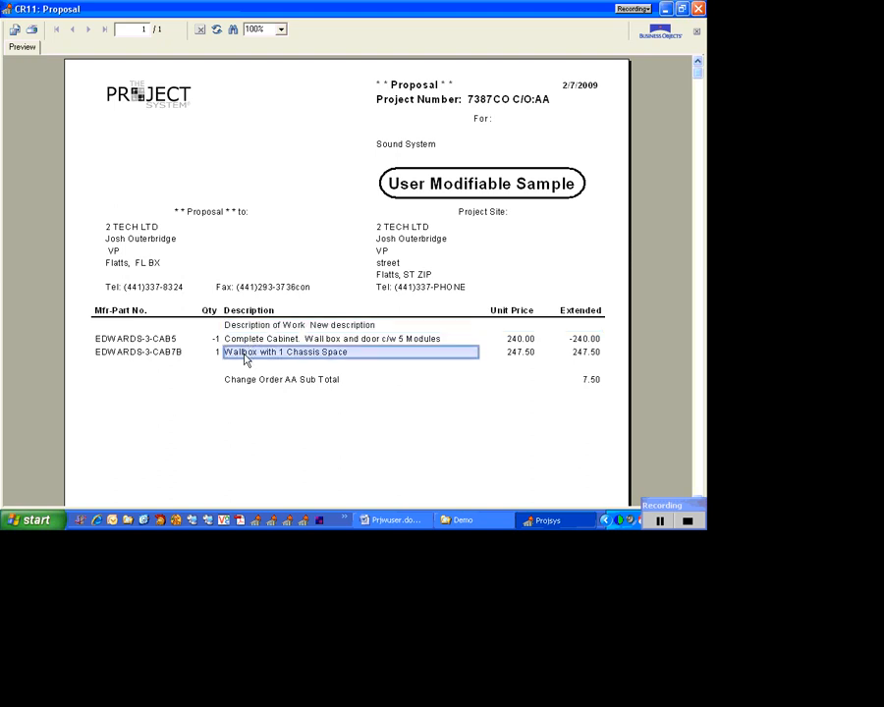
pyautogui.click(593, 382)
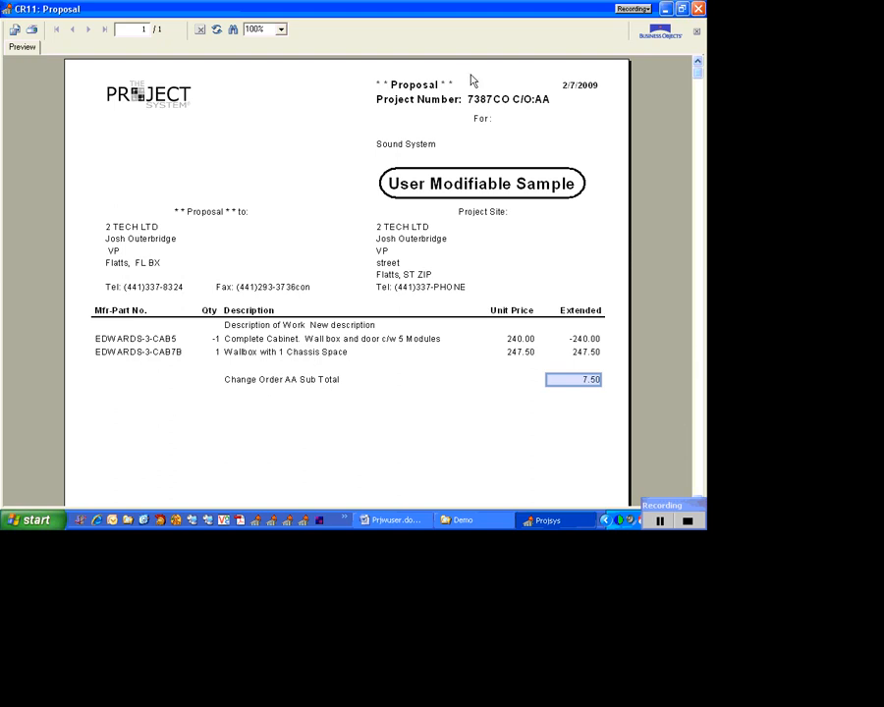
pyautogui.click(532, 103)
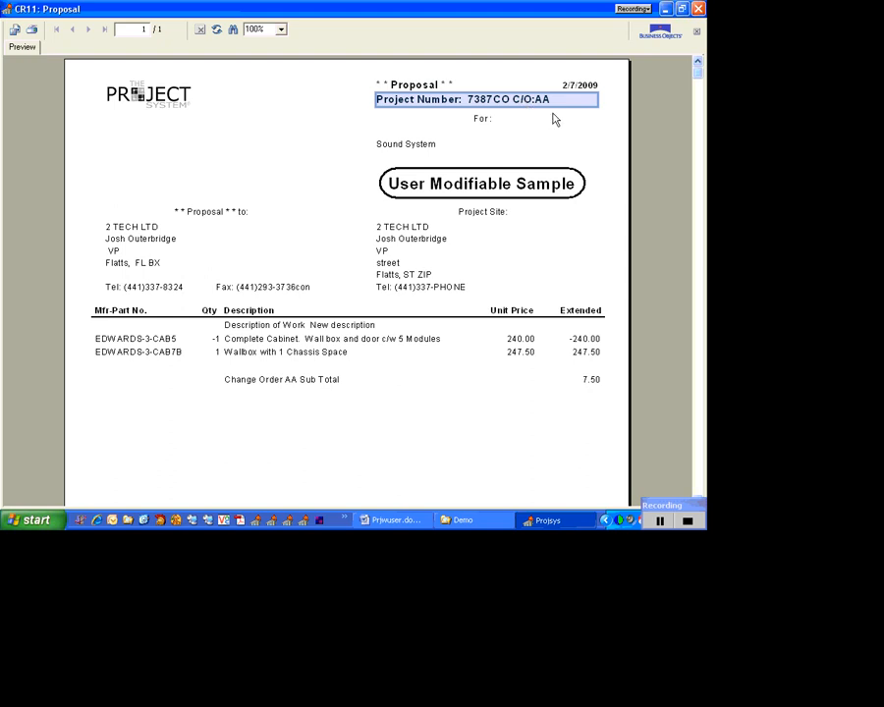
pyautogui.click(698, 10)
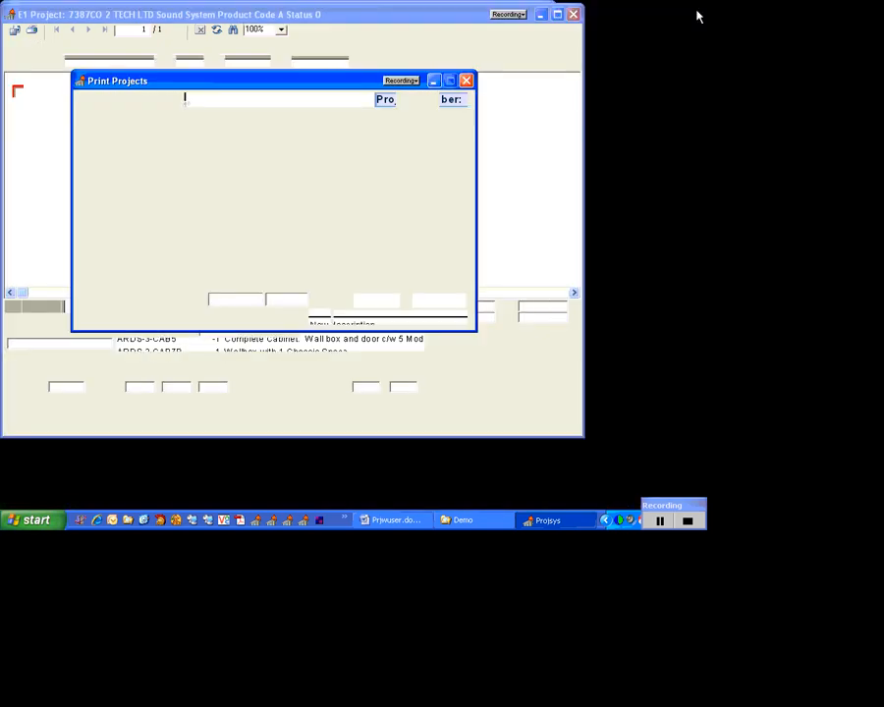
pyautogui.click(465, 80)
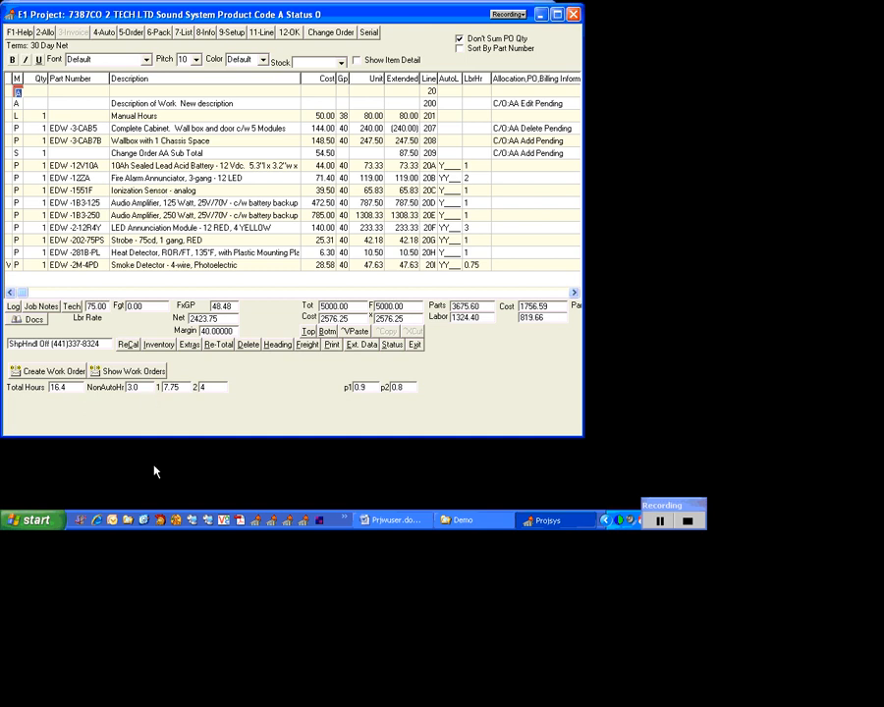
# Enter the customer's PO number for change order AA and approve the change order.
pyautogui.moveTo(227, 441); pyautogui.dragTo(224, 496)
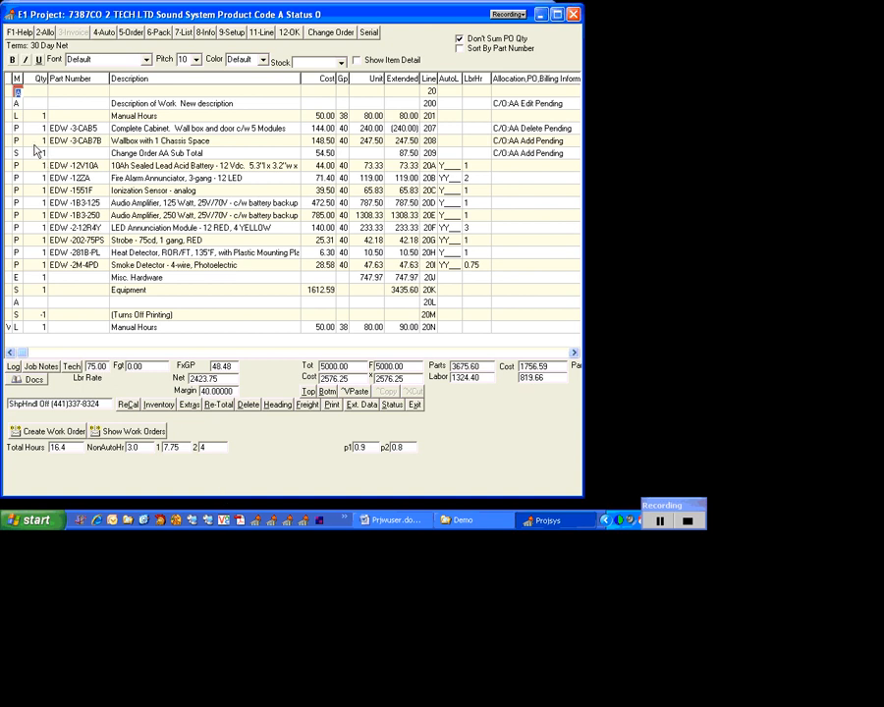
pyautogui.click(17, 128)
pyautogui.click(327, 34)
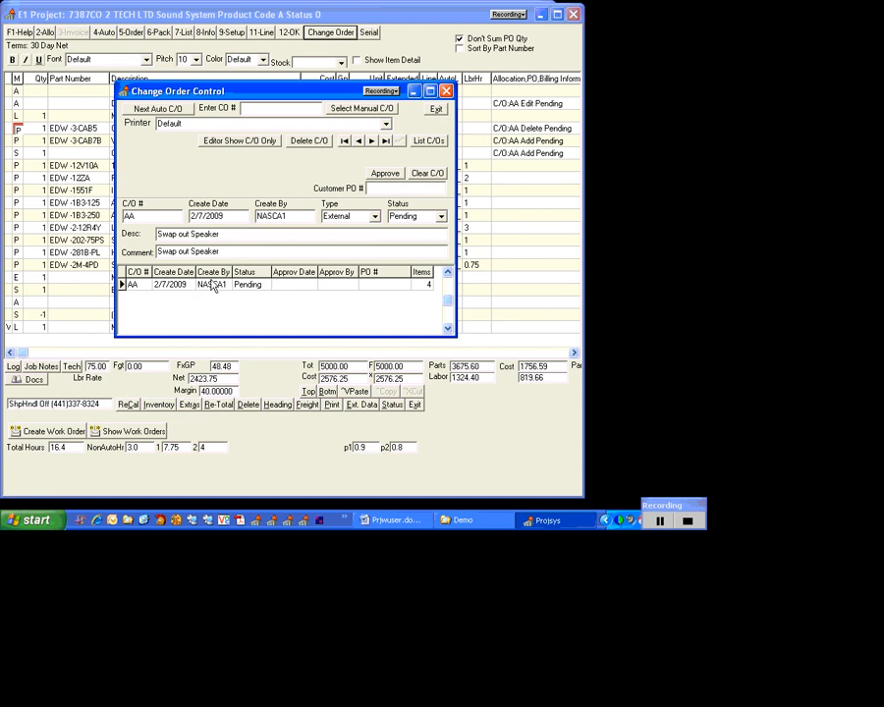
pyautogui.click(213, 285)
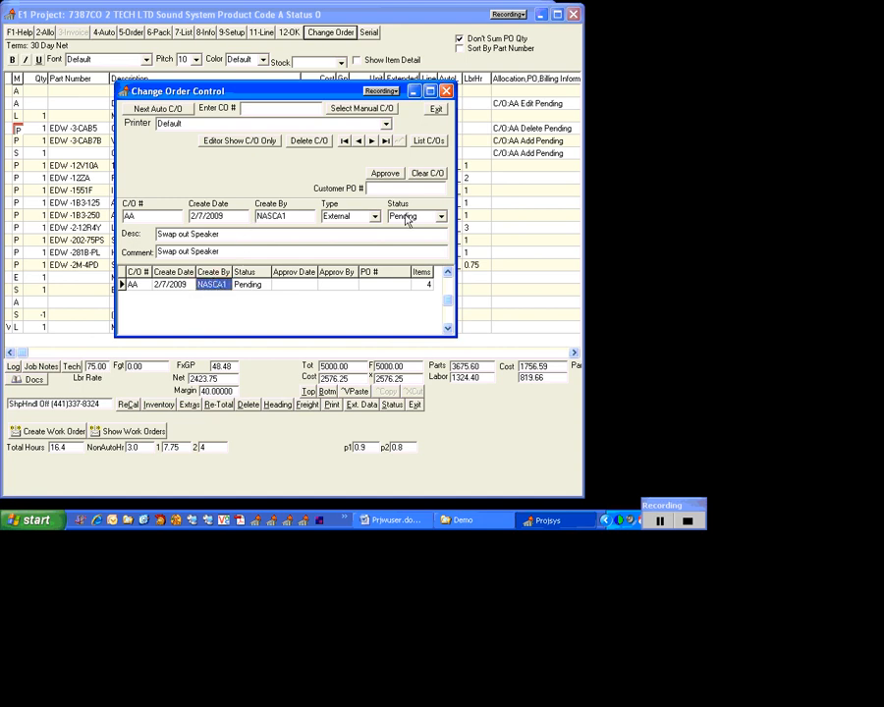
pyautogui.click(378, 187)
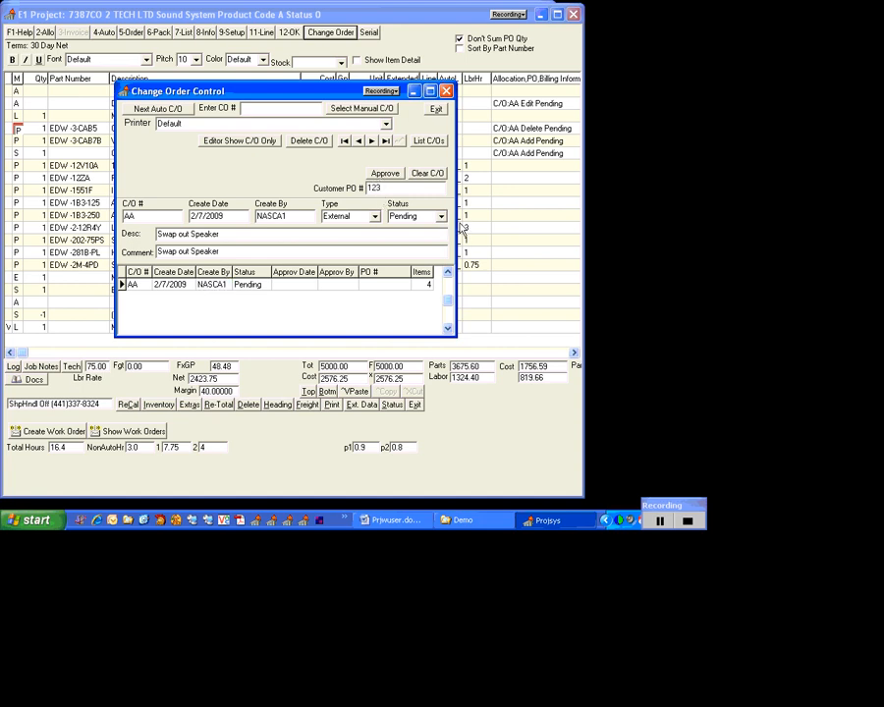
pyautogui.hotkey('shift', 'Home')
pyautogui.write('1234')
pyautogui.click(388, 175)
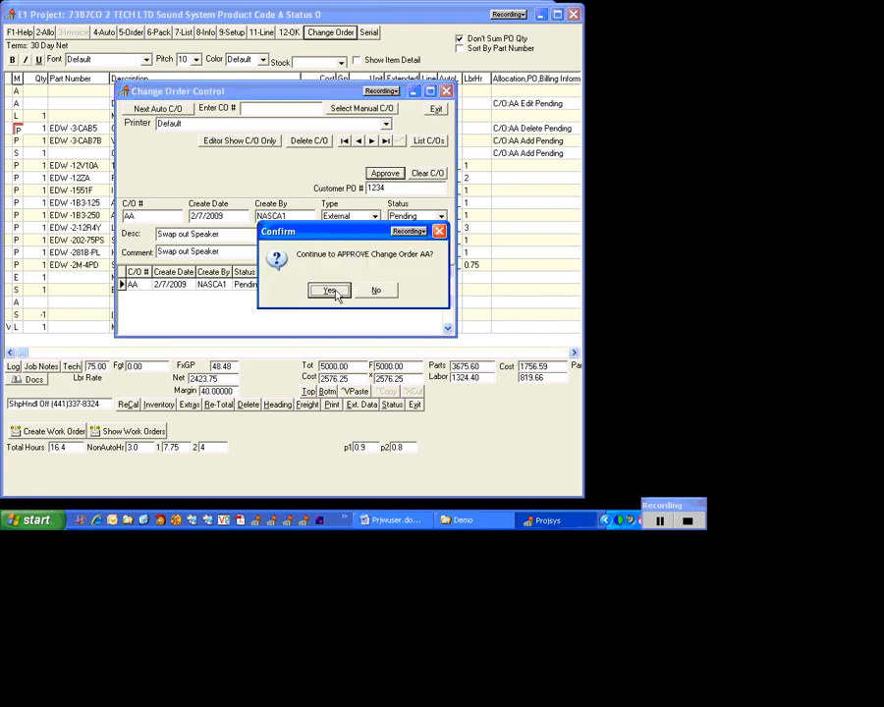
pyautogui.click(330, 290)
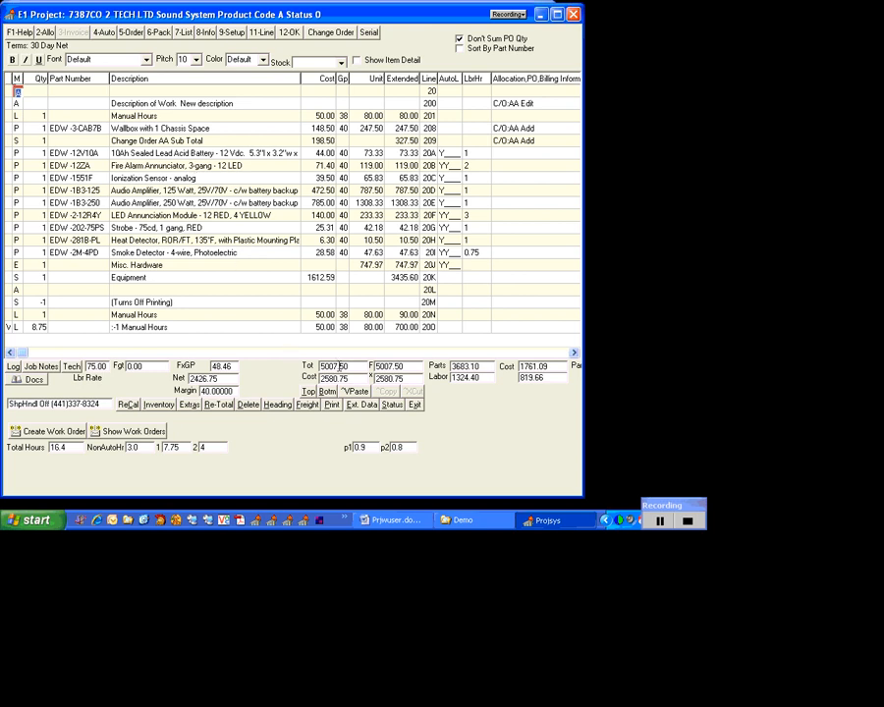
# Check the project total, look at the project heading, and return to the lines without running the spelling check.
pyautogui.moveTo(332, 366); pyautogui.dragTo(348, 366)
pyautogui.click(232, 34)
pyautogui.click(416, 379)
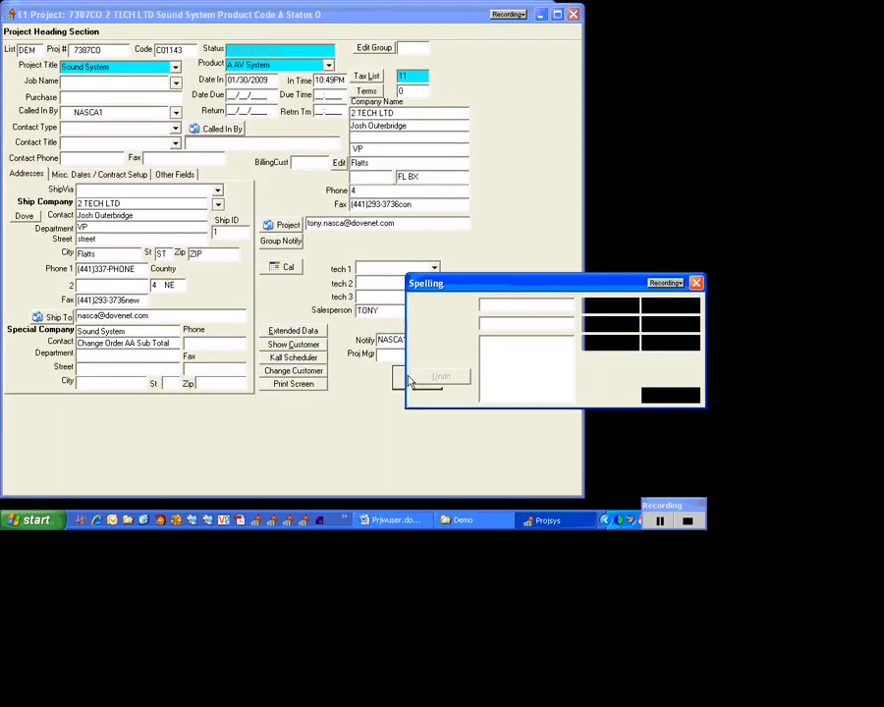
pyautogui.click(652, 394)
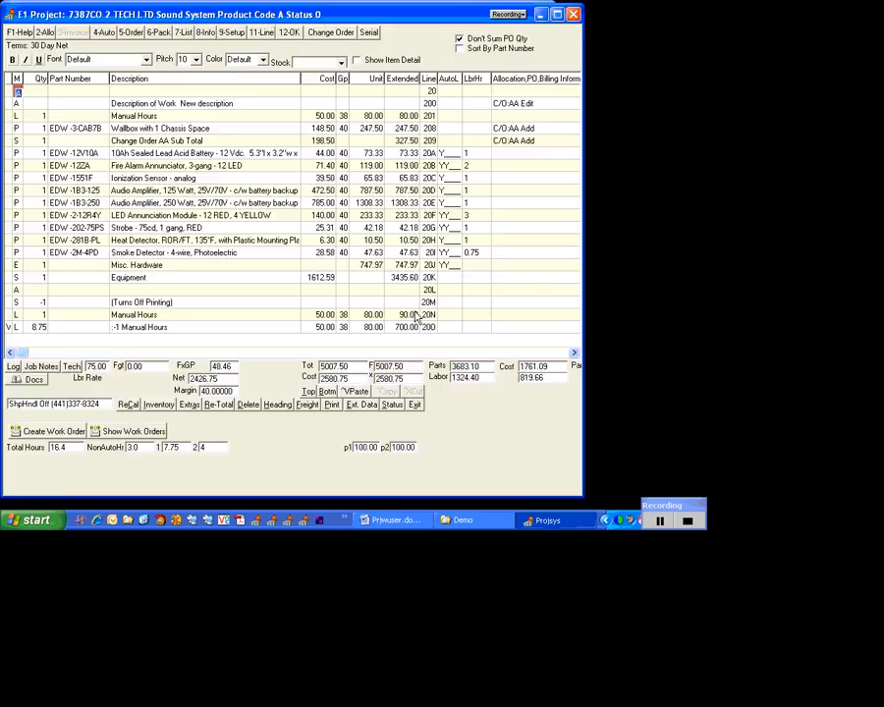
# Turn off the source display for change order items in the project setup and re-total the project.
pyautogui.click(236, 33)
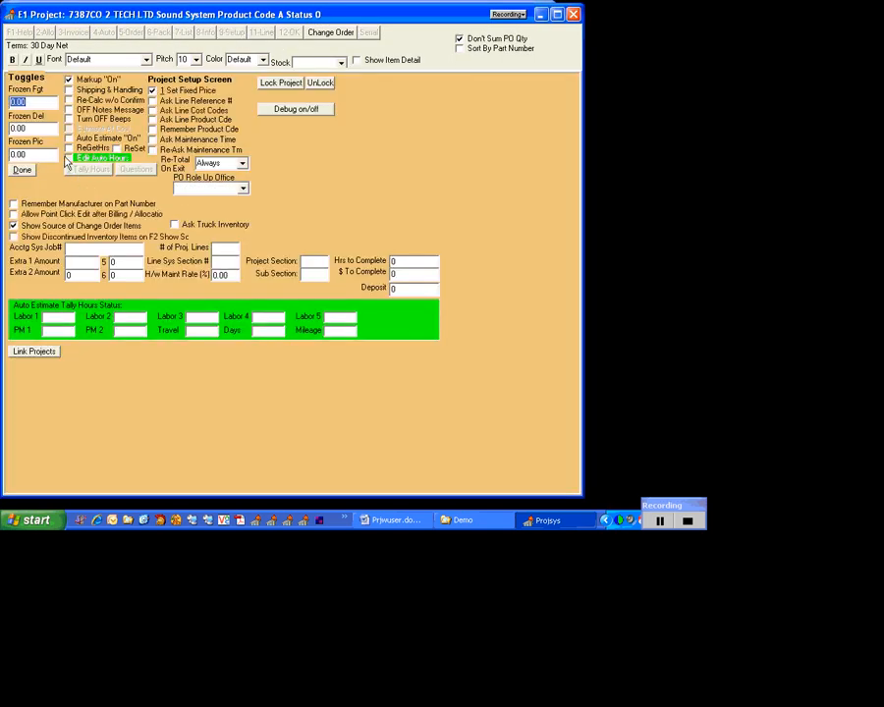
pyautogui.click(22, 170)
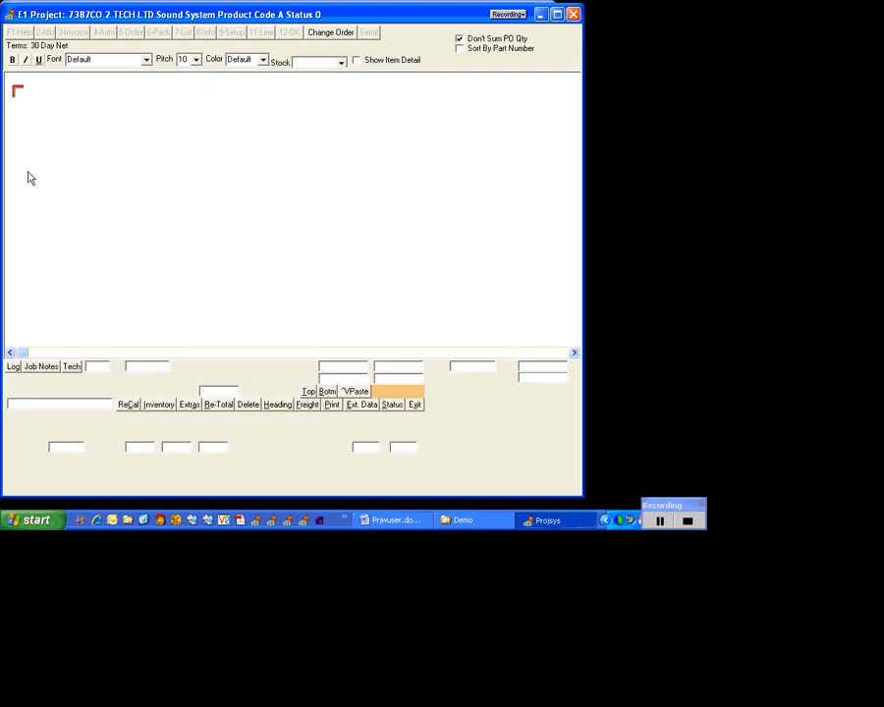
pyautogui.click(220, 404)
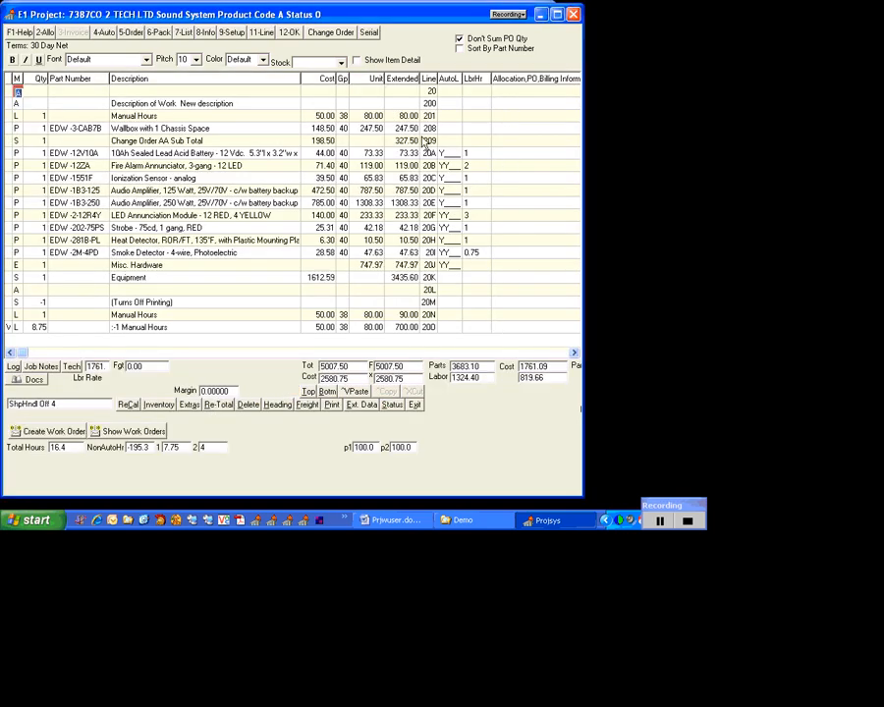
# Turn the source display for change order items back on in the project setup, skipping the heading's spelling check.
pyautogui.click(273, 406)
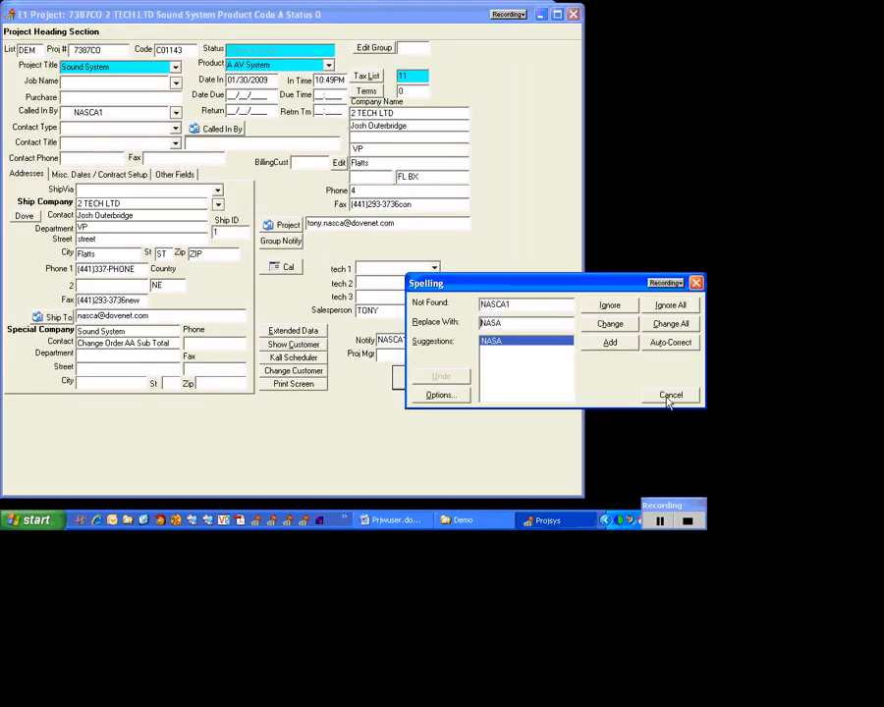
pyautogui.click(671, 395)
pyautogui.click(238, 32)
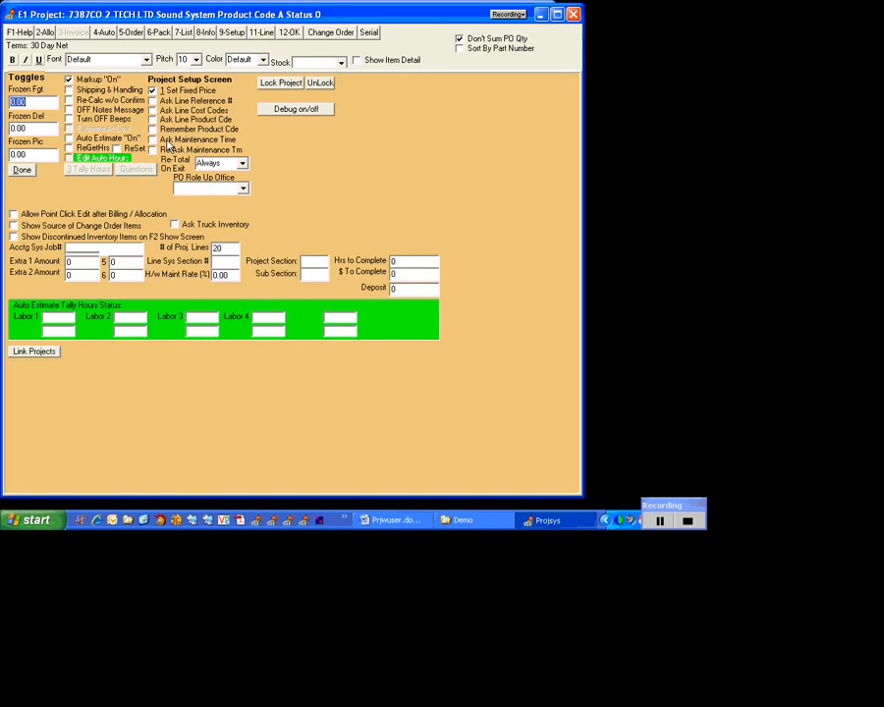
pyautogui.click(27, 171)
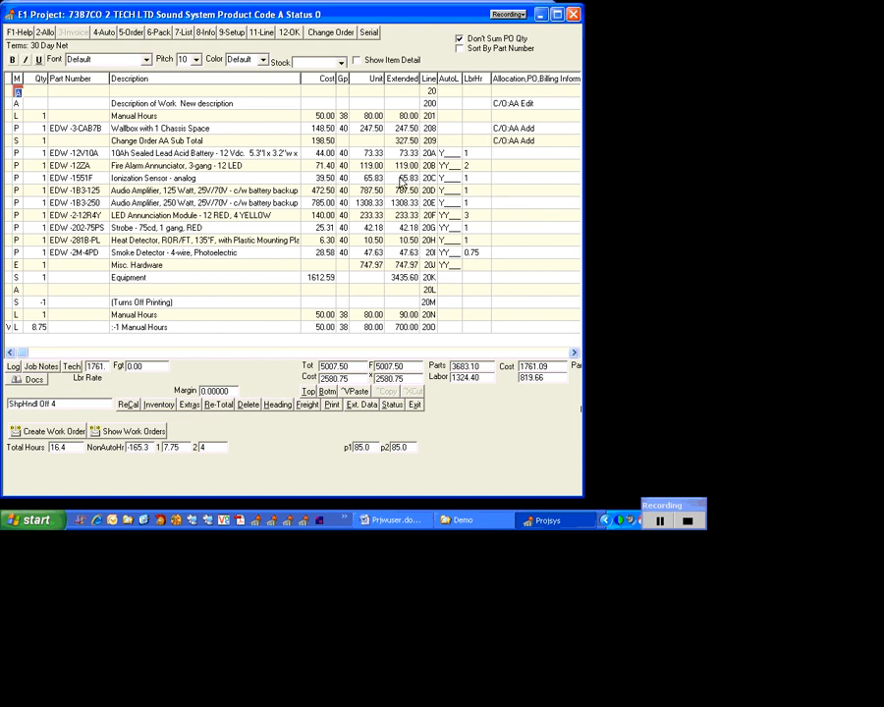
# Preview the item list of approved change order AA, examine each line's amount and type of change, and close the report.
pyautogui.click(329, 33)
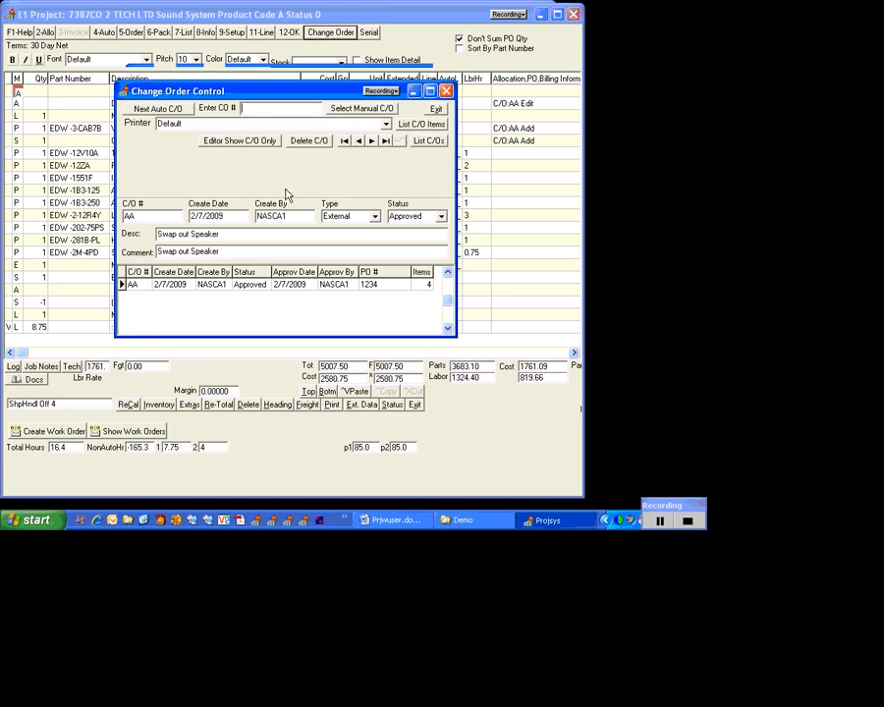
pyautogui.click(283, 286)
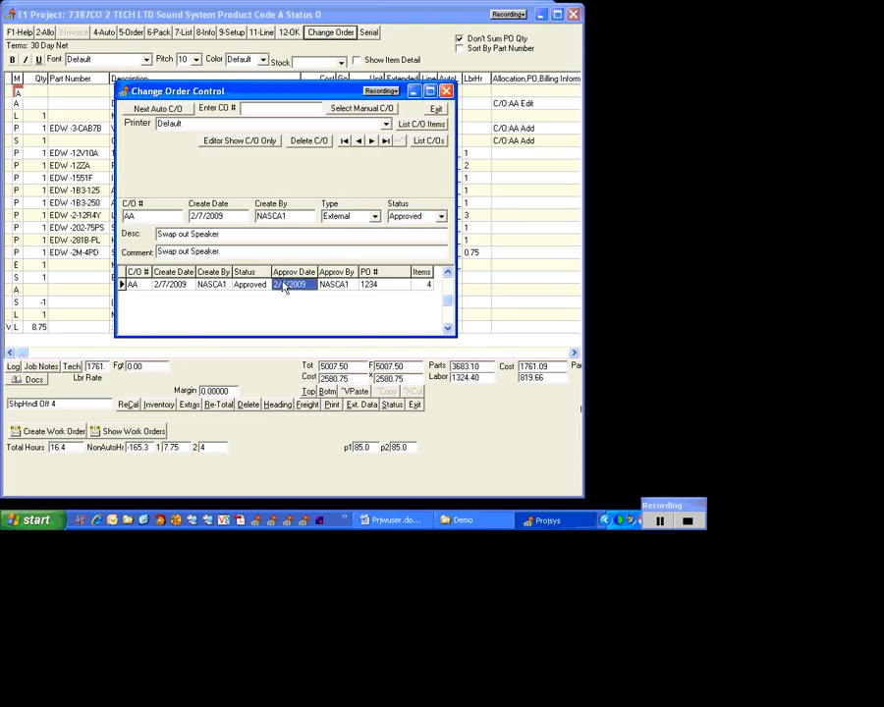
pyautogui.click(417, 127)
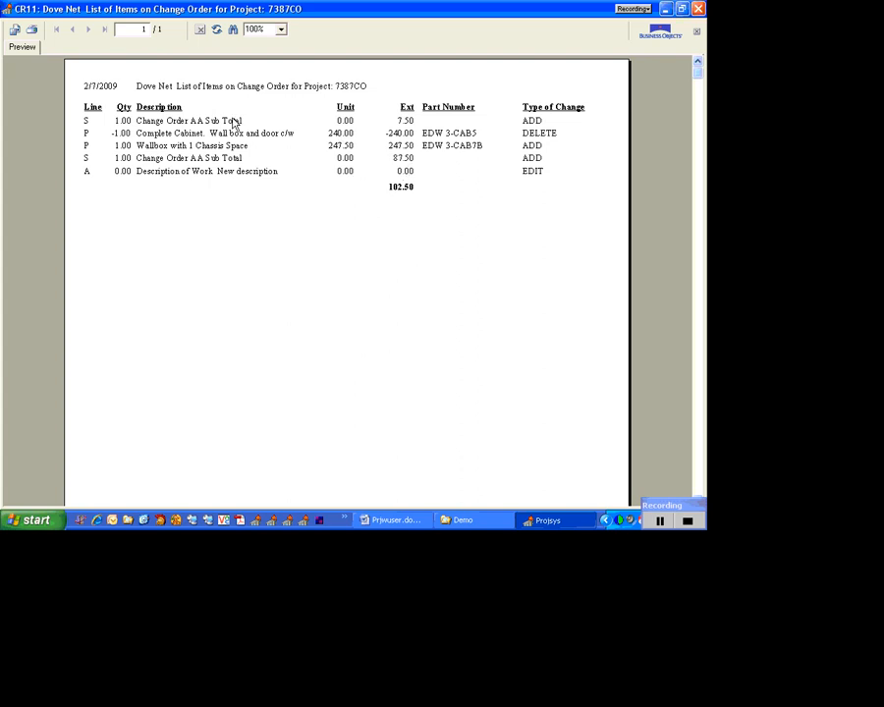
pyautogui.click(202, 125)
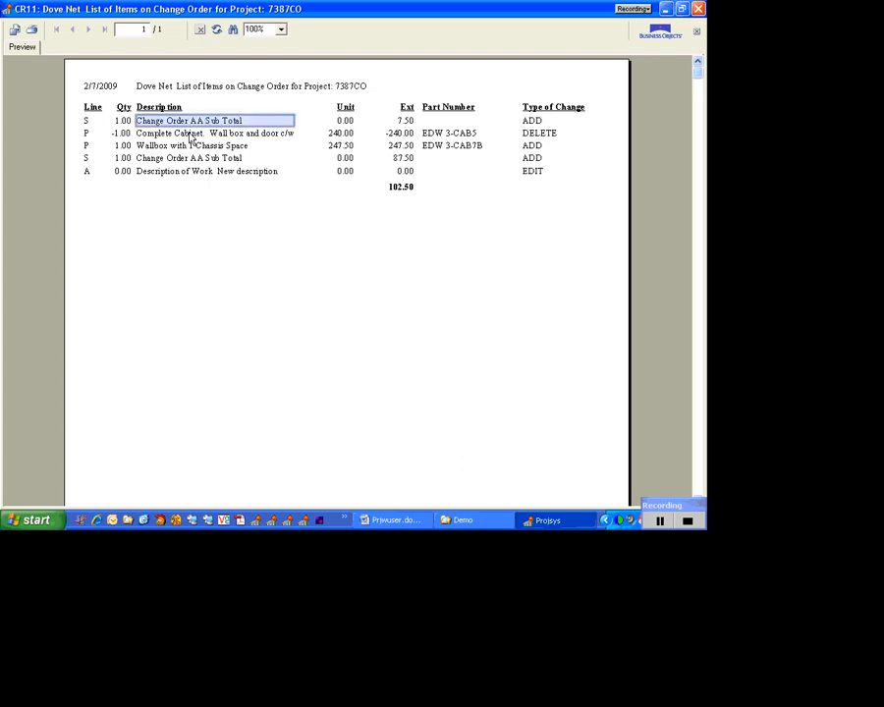
pyautogui.click(181, 135)
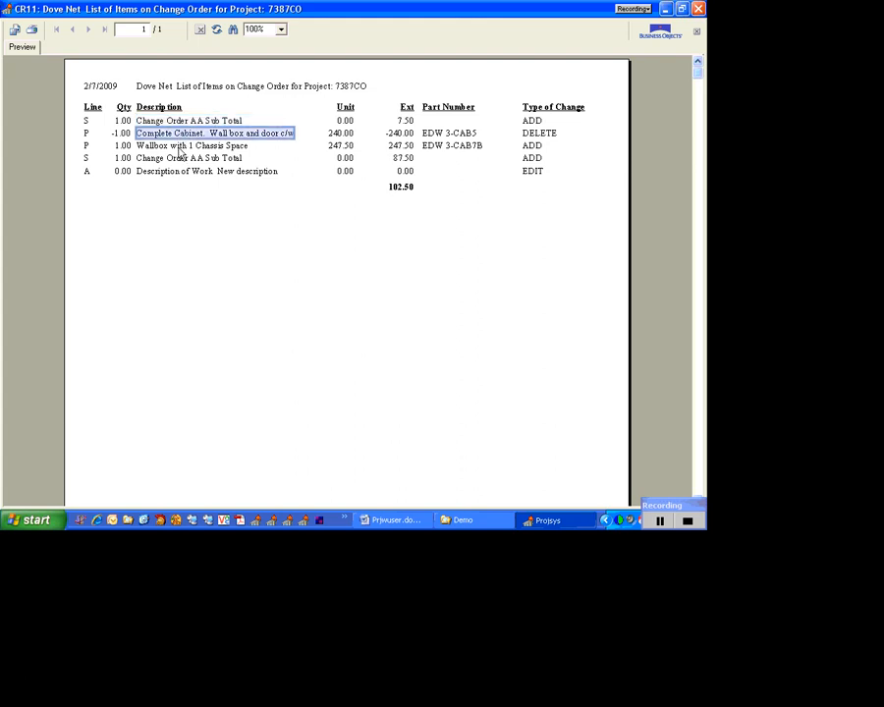
pyautogui.click(183, 149)
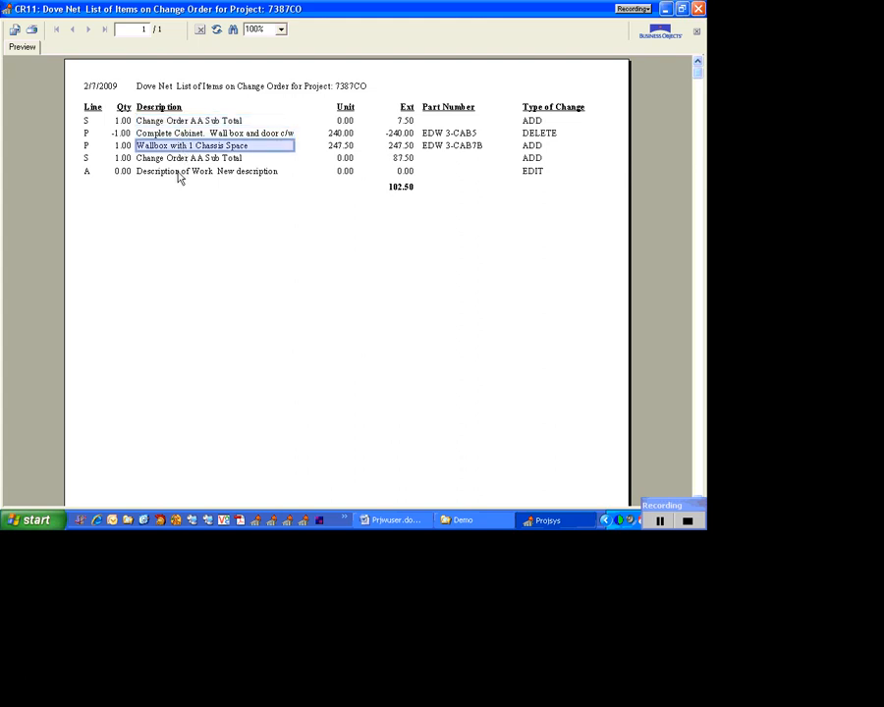
pyautogui.click(180, 175)
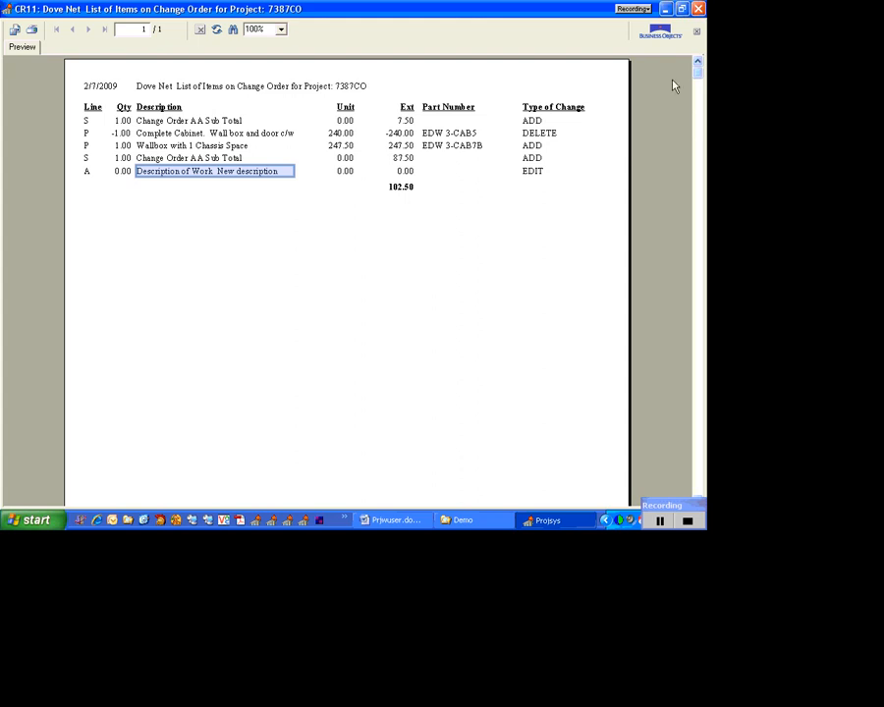
pyautogui.click(699, 9)
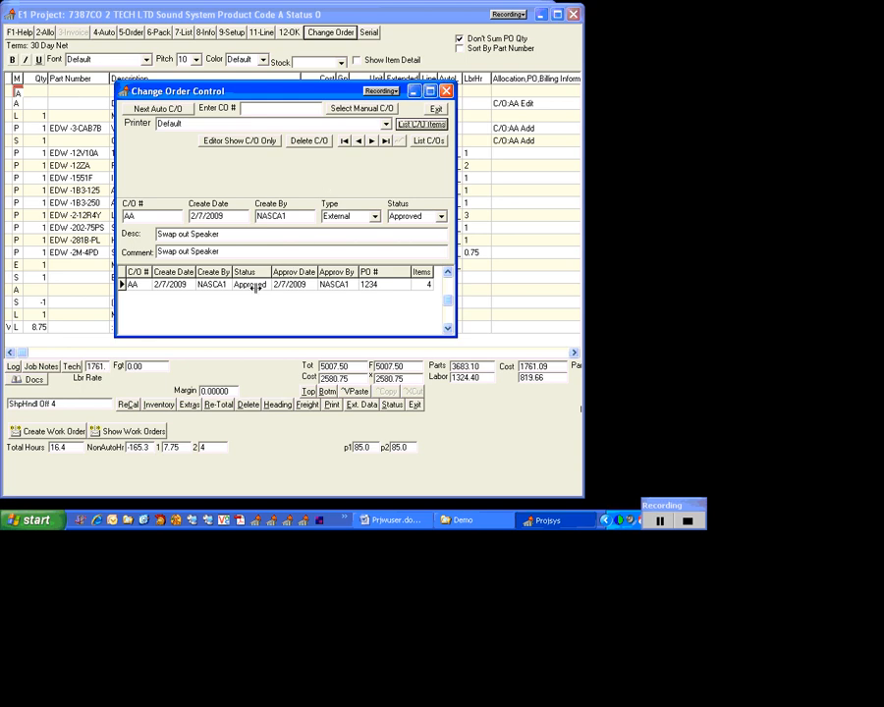
# Create a manual change order numbered BB for the project.
pyautogui.click(244, 109)
pyautogui.write('BB')
pyautogui.click(349, 109)
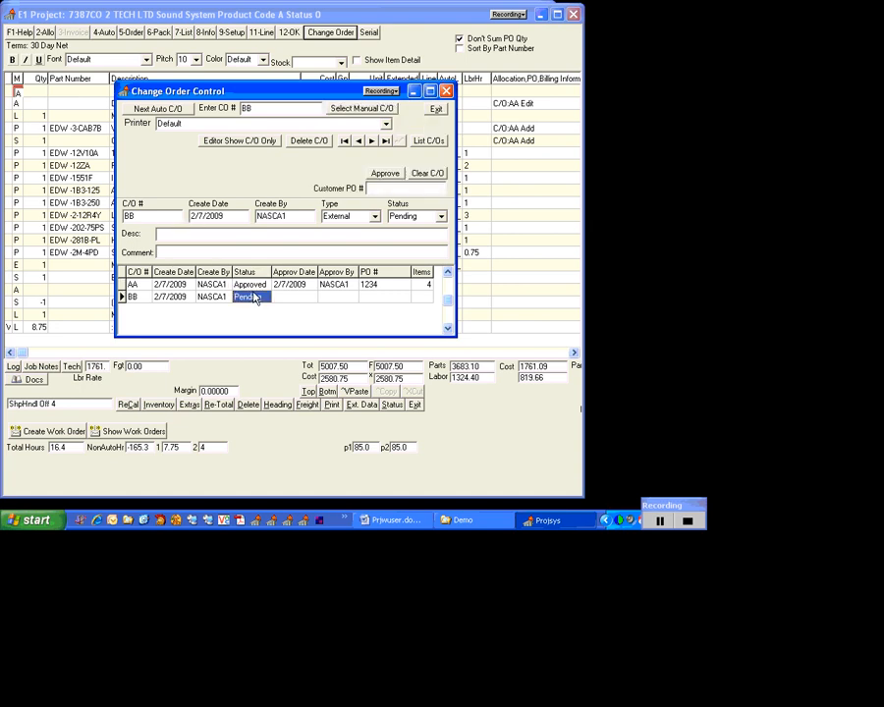
# Review the details of change order AA and return to change order BB in the change order list.
pyautogui.moveTo(183, 90); pyautogui.dragTo(226, 85)
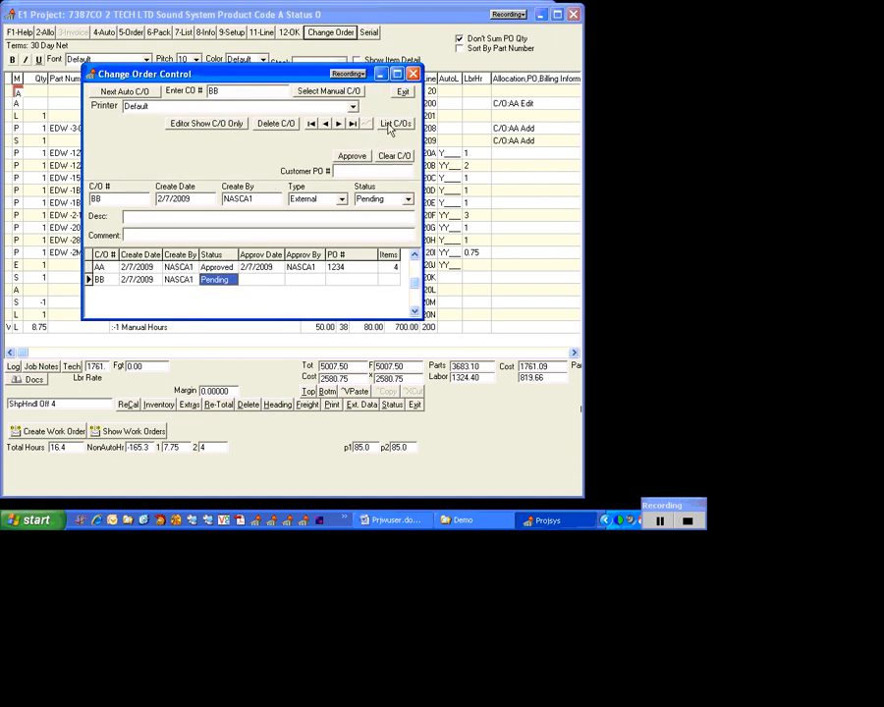
pyautogui.click(312, 267)
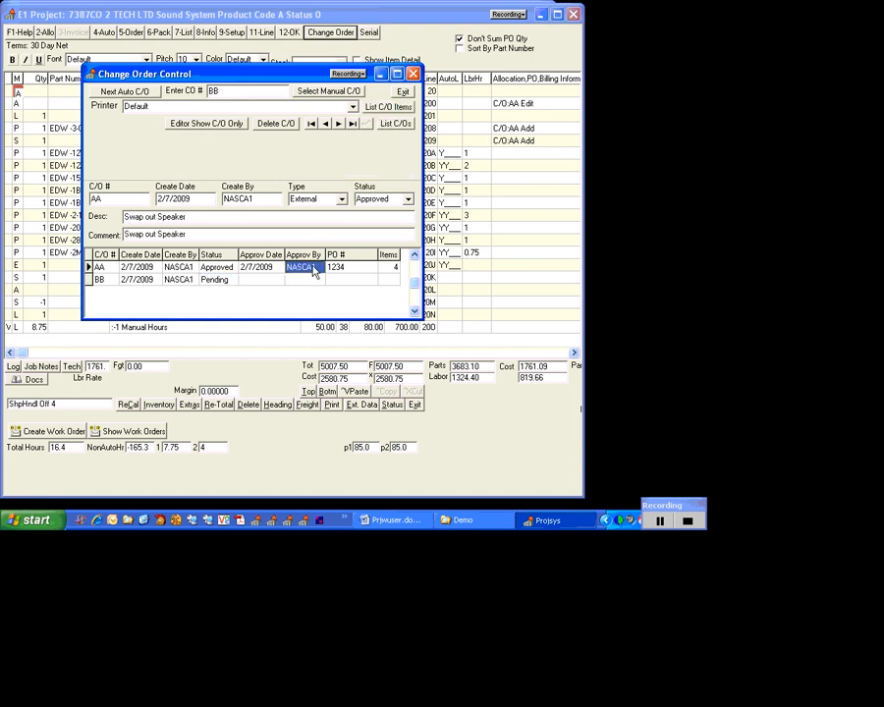
pyautogui.click(304, 279)
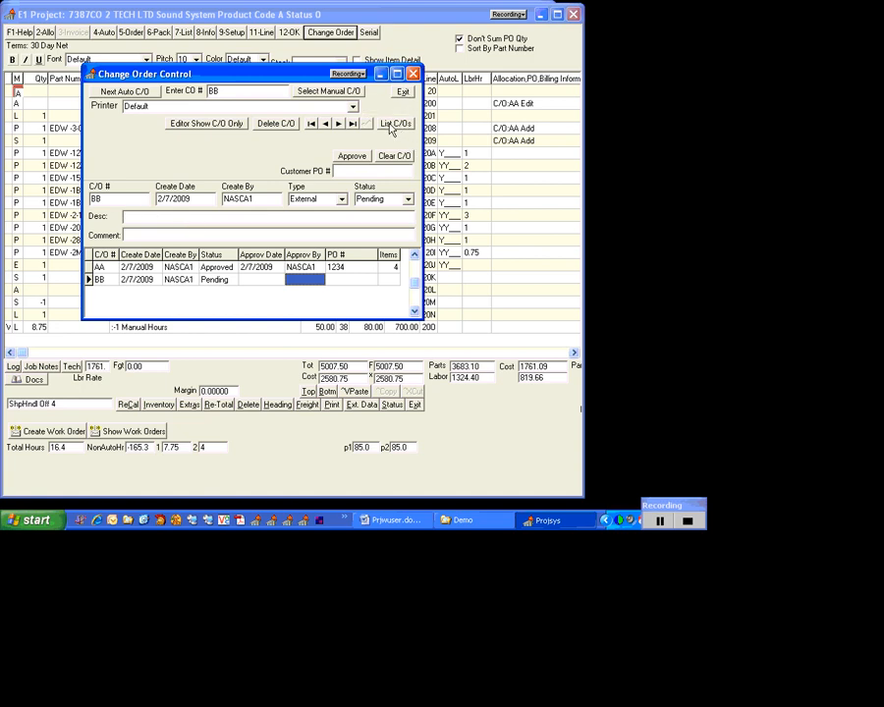
# Preview the list of the project's change orders, examine AA's before, change and after amounts, BB's type and the overall total, and close the report.
pyautogui.click(393, 123)
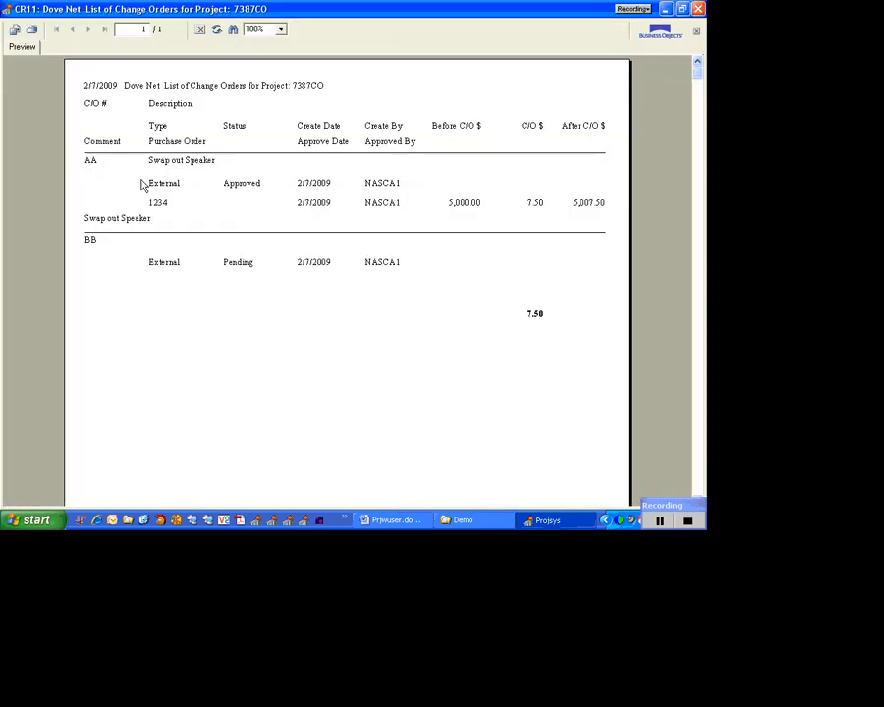
pyautogui.click(99, 164)
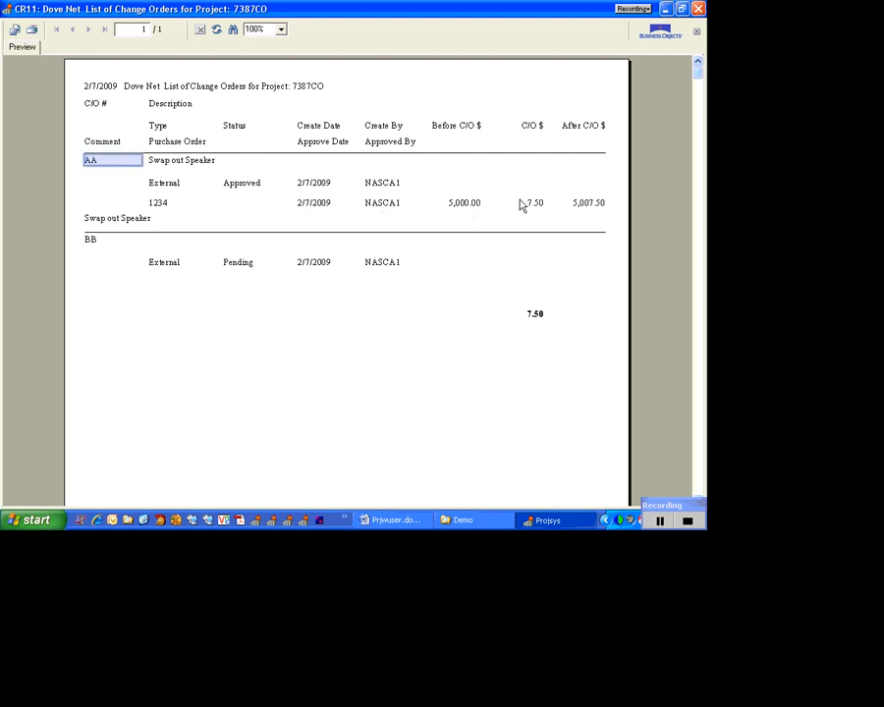
pyautogui.click(469, 204)
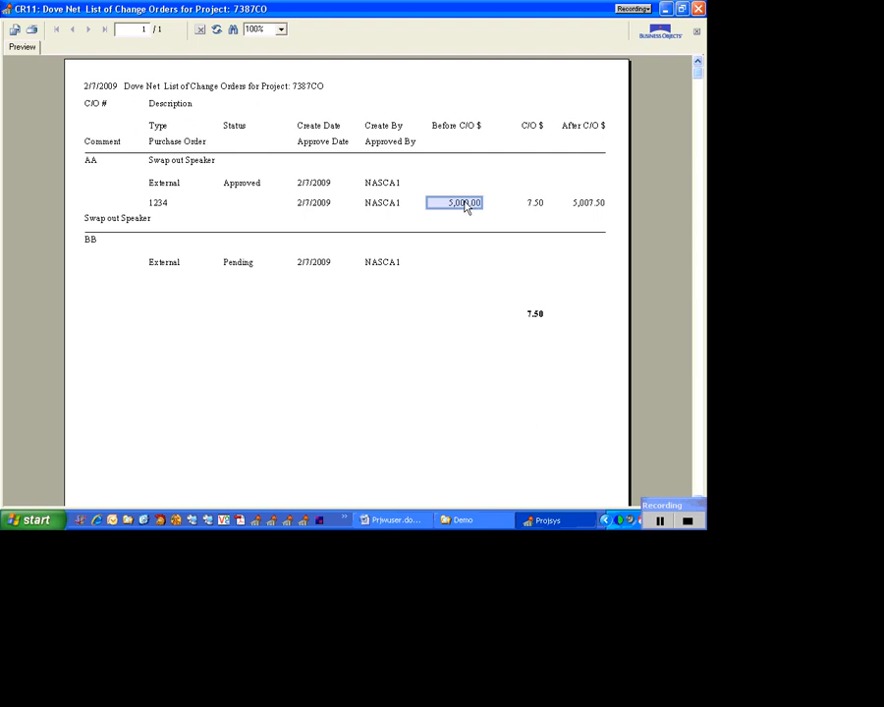
pyautogui.click(536, 204)
pyautogui.click(586, 207)
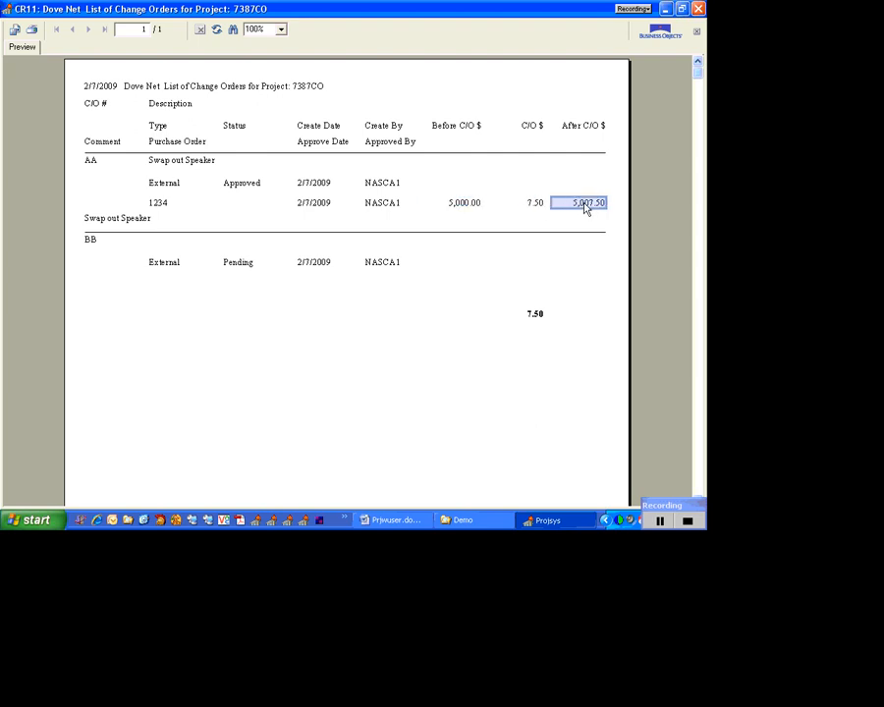
pyautogui.click(165, 267)
pyautogui.click(165, 267)
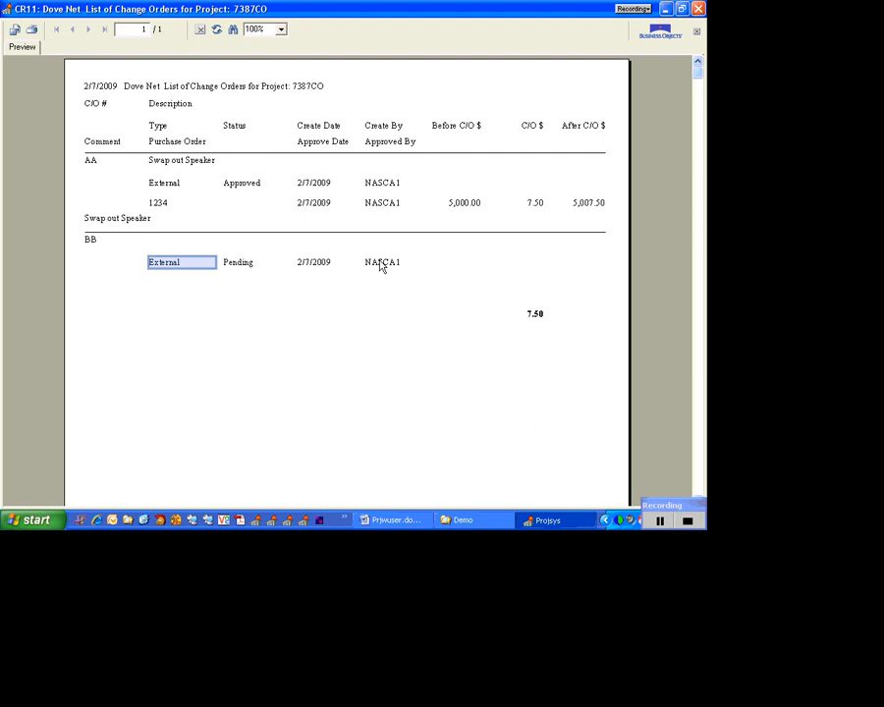
pyautogui.click(541, 316)
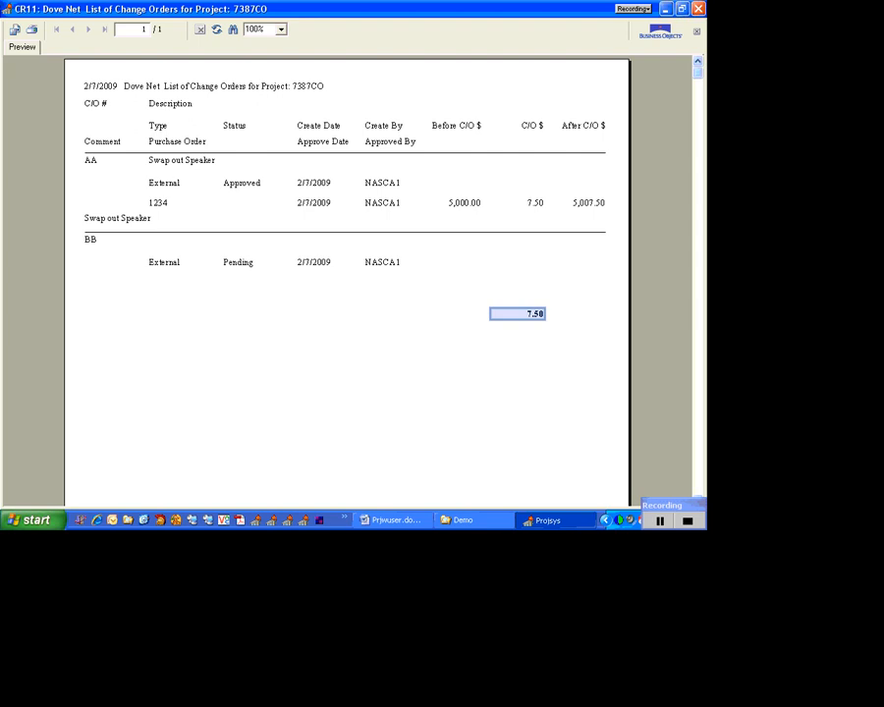
pyautogui.click(698, 9)
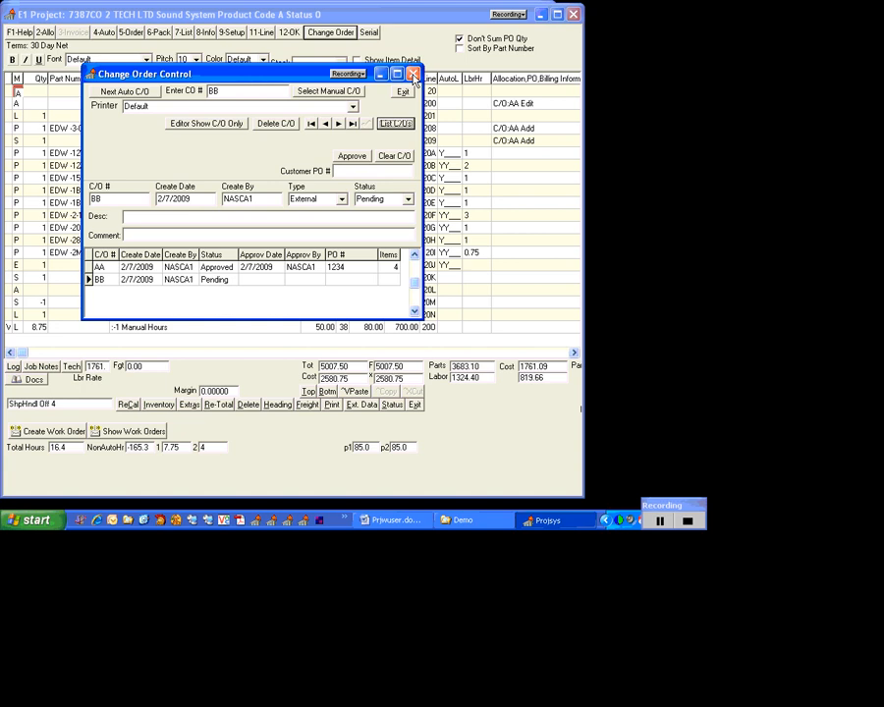
# Close the change order control and select the Manual Hours line 201 in the project's item list.
pyautogui.click(291, 56)
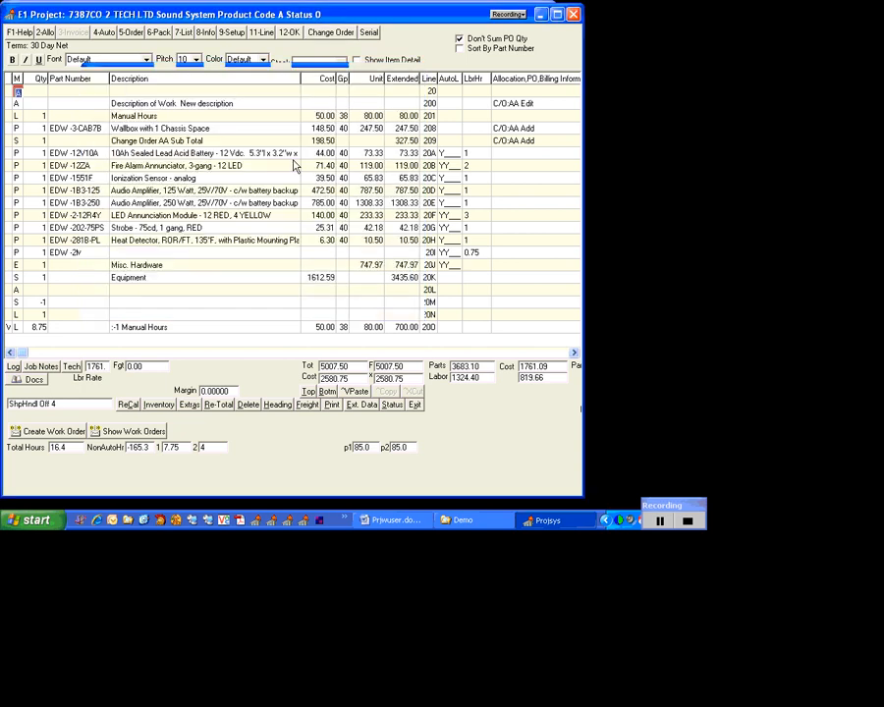
pyautogui.click(18, 116)
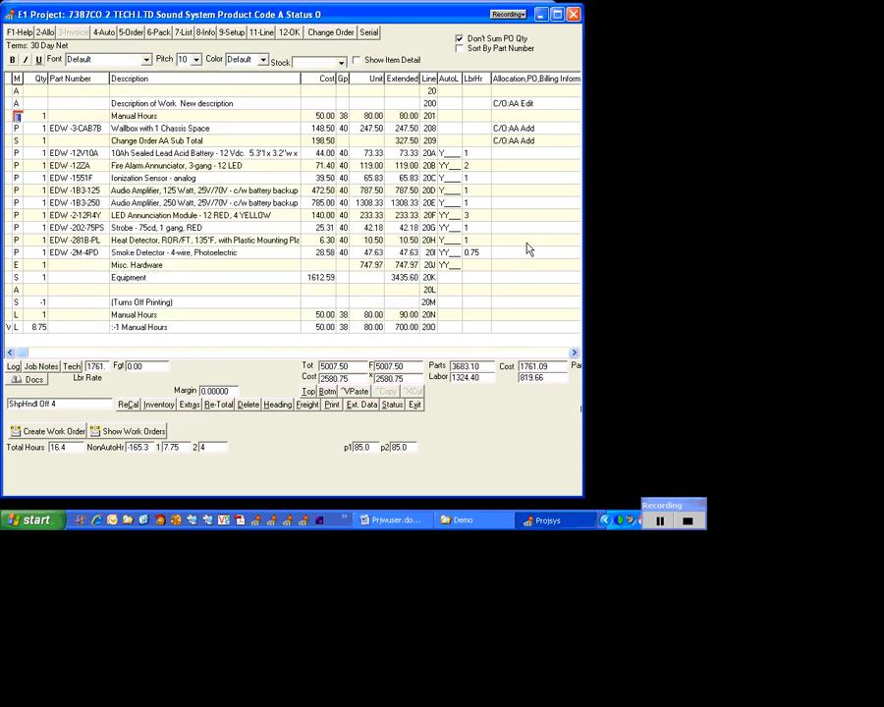